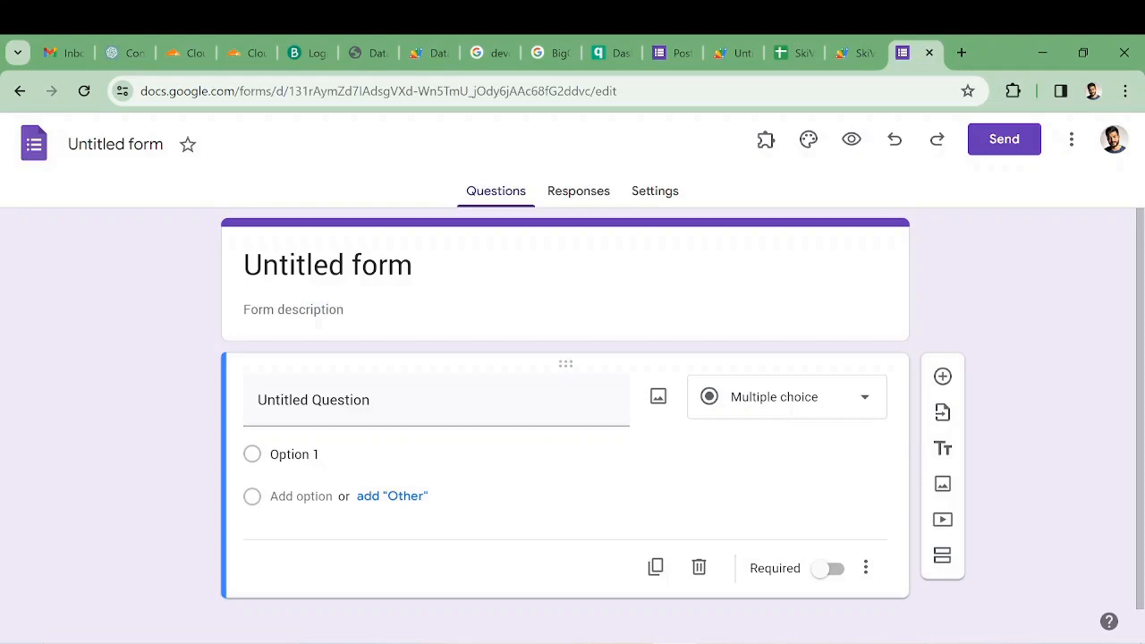
# - Title the form "research data" and give the form file the same name
pyautogui.click(338, 269)
pyautogui.write('U')
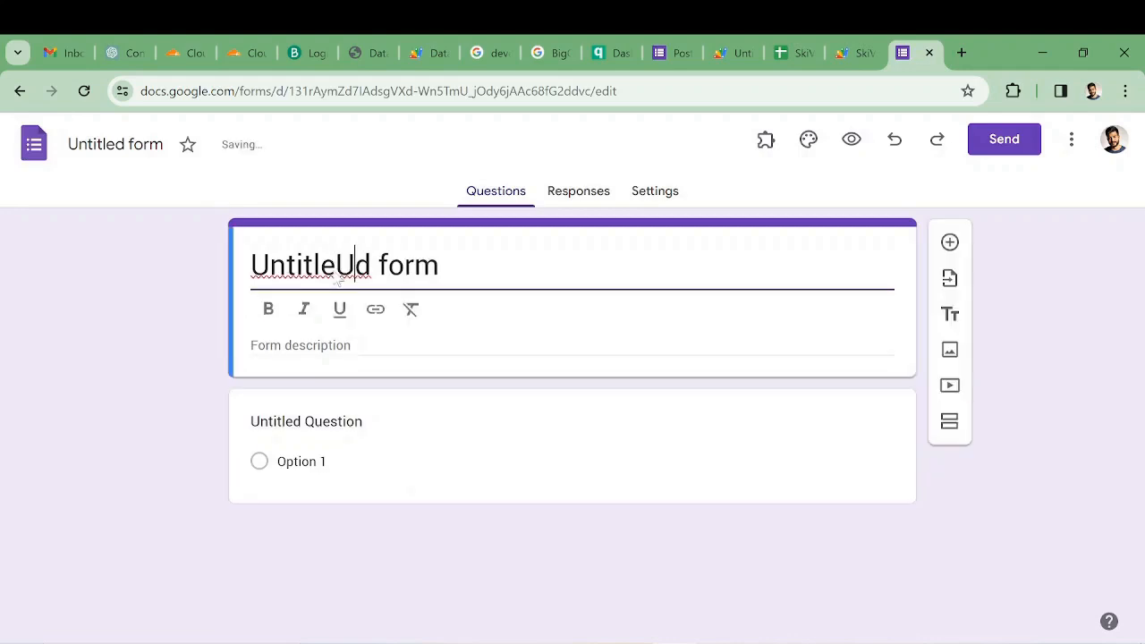
pyautogui.hotkey('ctrl', 'a')
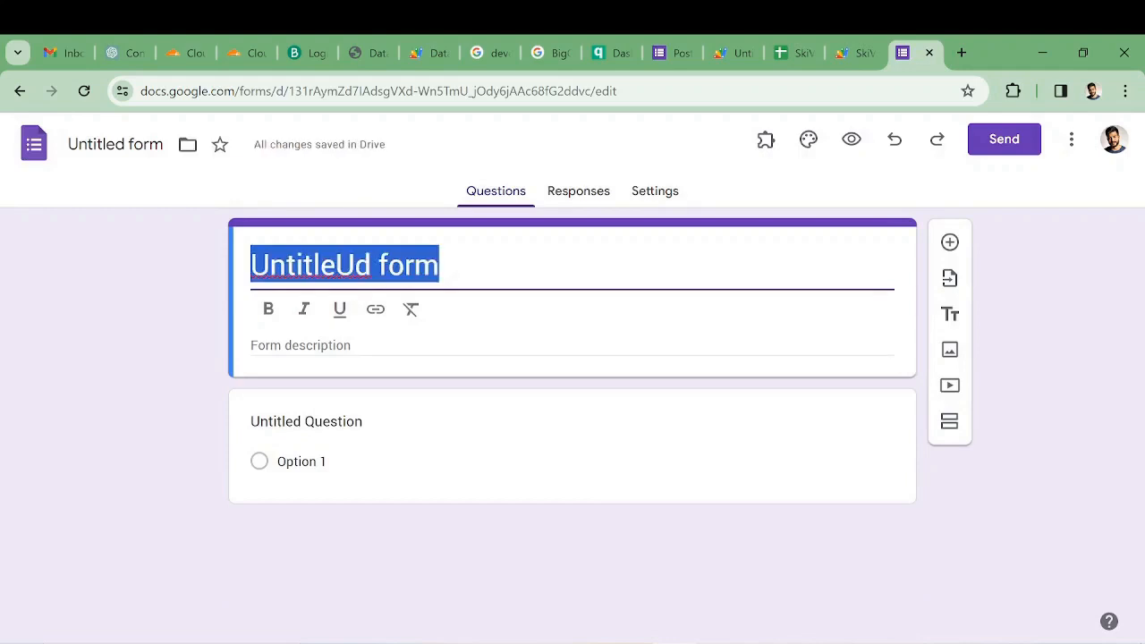
pyautogui.write('research data')
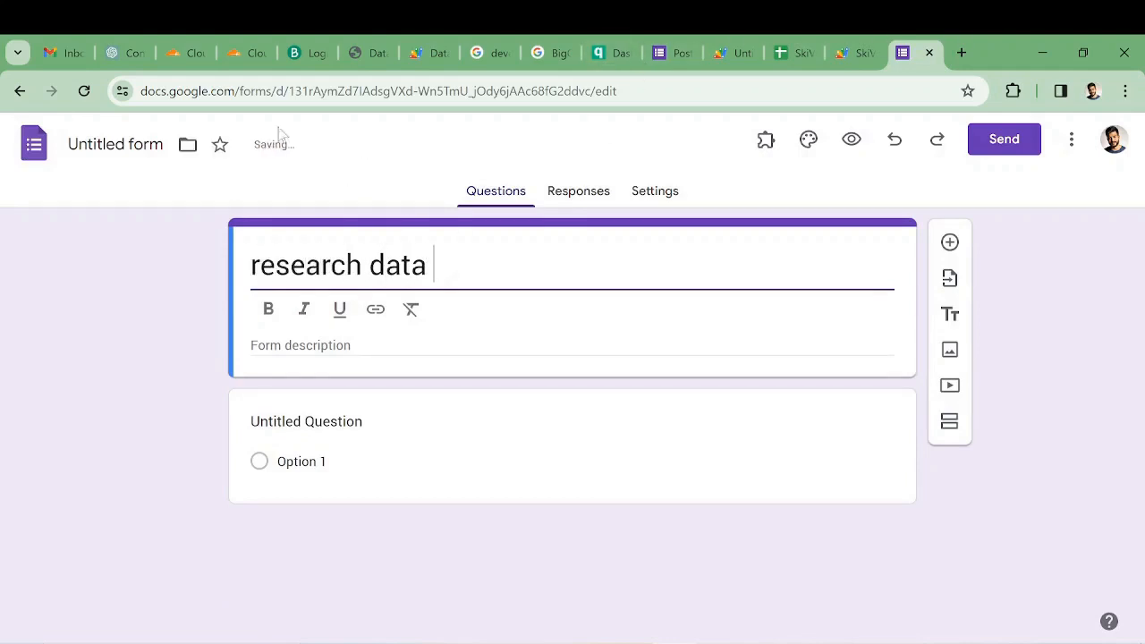
pyautogui.click(132, 141)
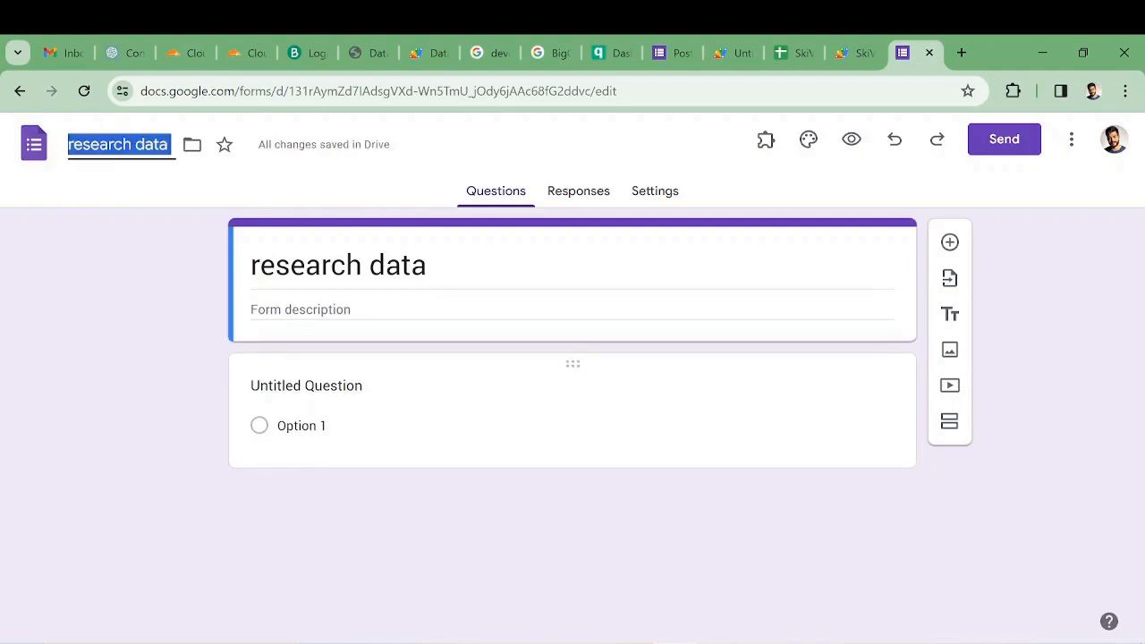
# - Title the first question "Participant ID" with the short answer type
pyautogui.click(305, 407)
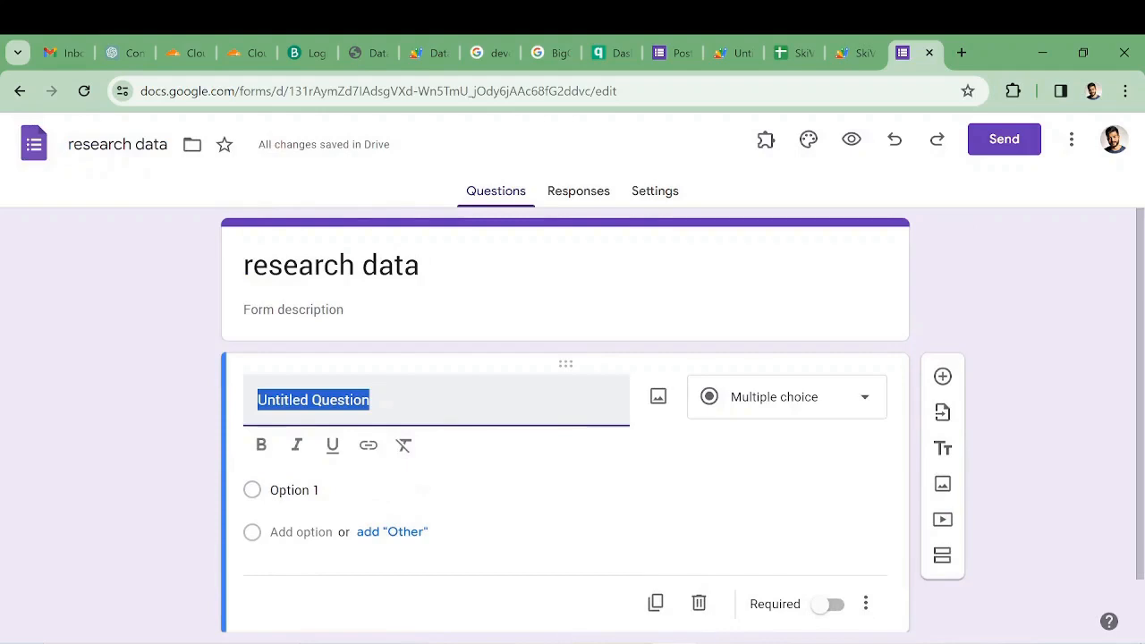
pyautogui.write('Part')
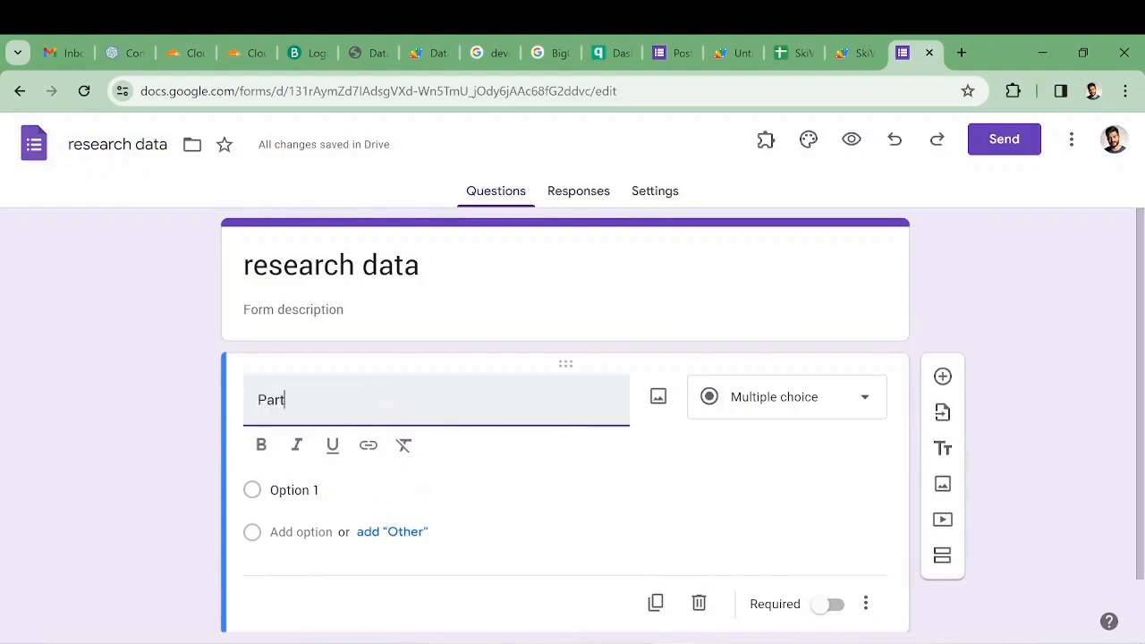
pyautogui.write('icipant ID')
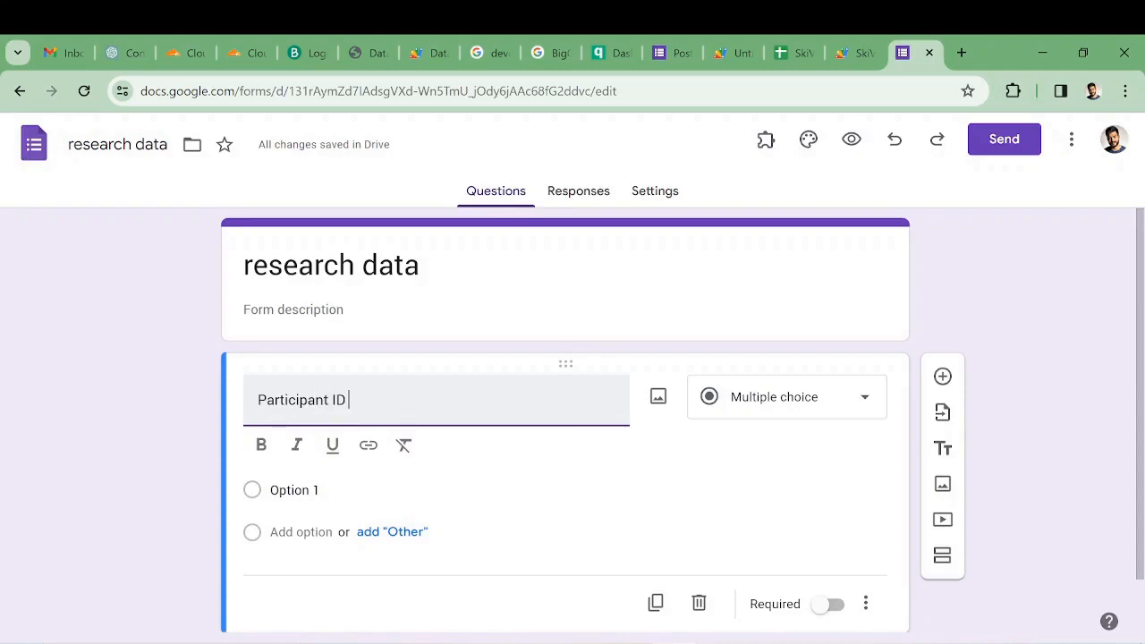
# - Add a "Passkey" question and a multiple-choice "Section" question with the options Background information, Medical Data and Lab data
pyautogui.click(942, 377)
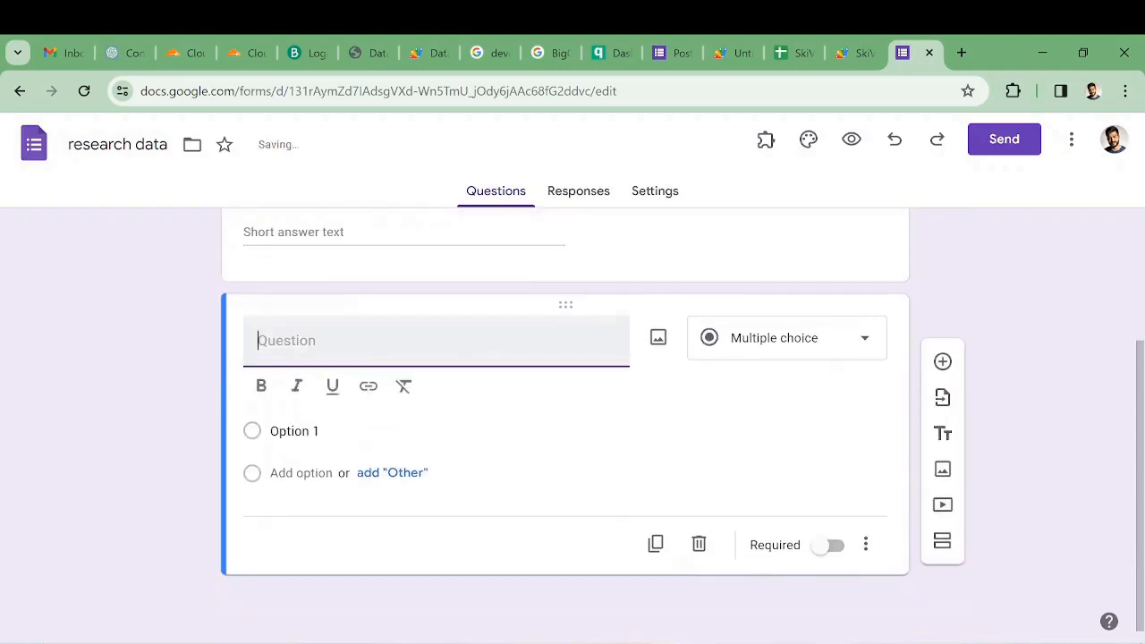
pyautogui.write('Passkey')
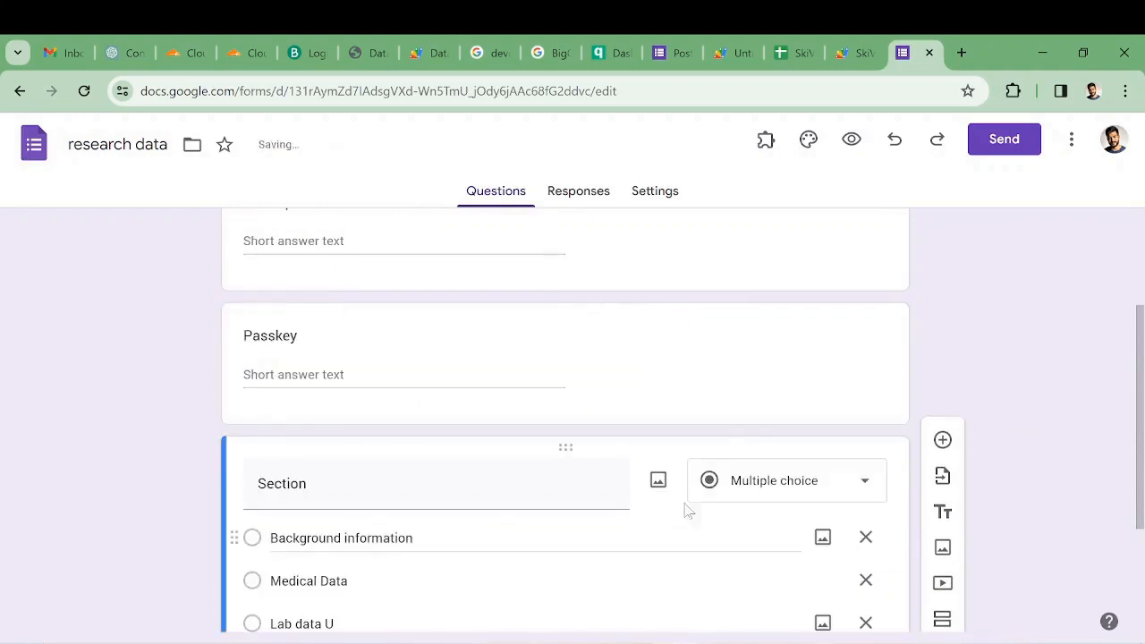
pyautogui.scroll(-2, 938, 307)
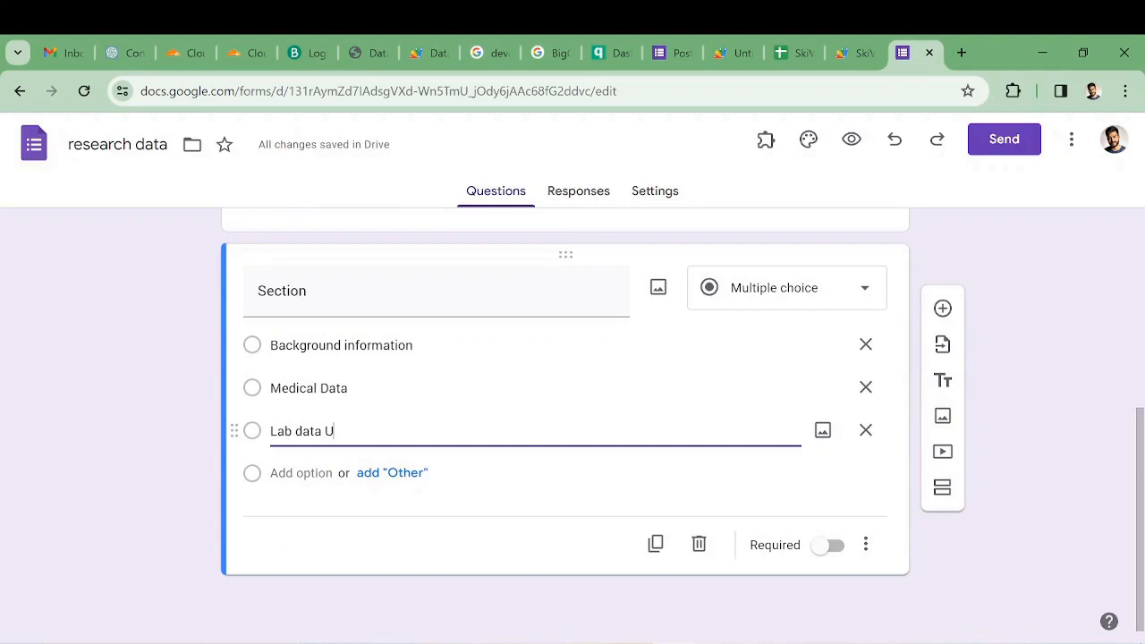
pyautogui.press('BackSpace')
pyautogui.write('U')
# - Look through the Section question's options and the questions in the Background Data and Medical Data sections
pyautogui.scroll(1, 396, 486)
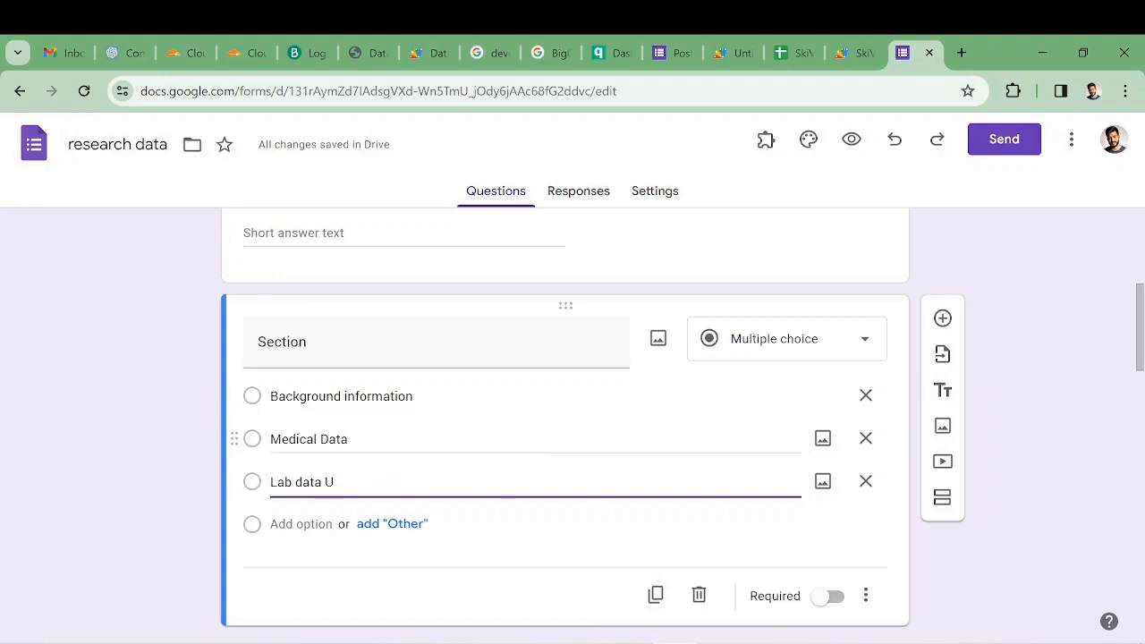
pyautogui.scroll(-3, 507, 423)
pyautogui.scroll(3, 507, 422)
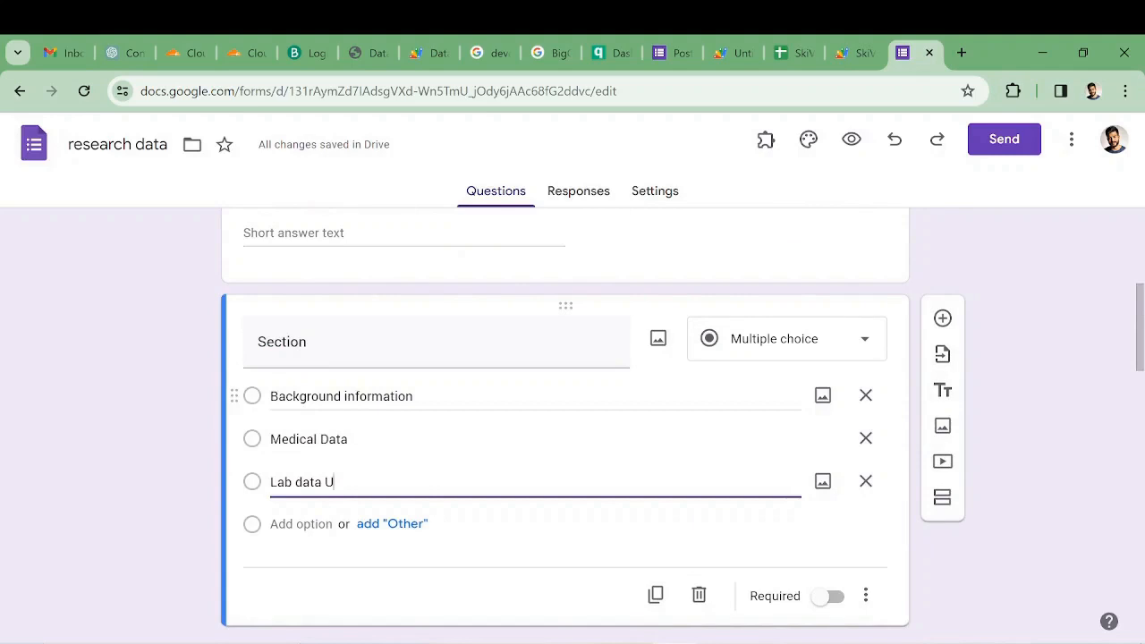
pyautogui.scroll(-5, 474, 396)
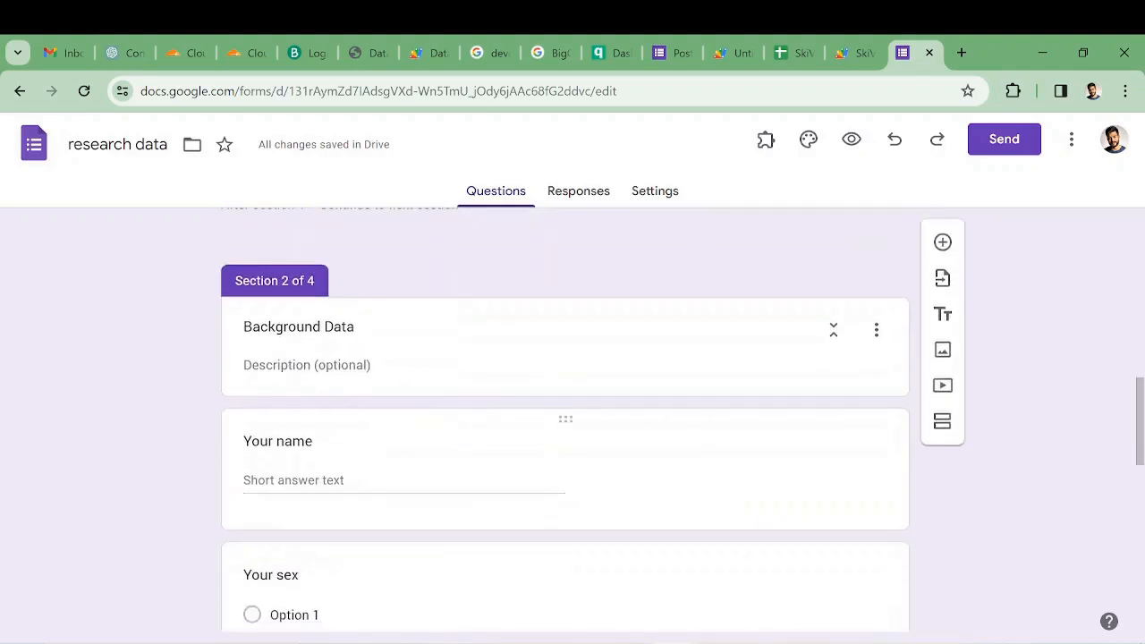
pyautogui.scroll(-1, 432, 436)
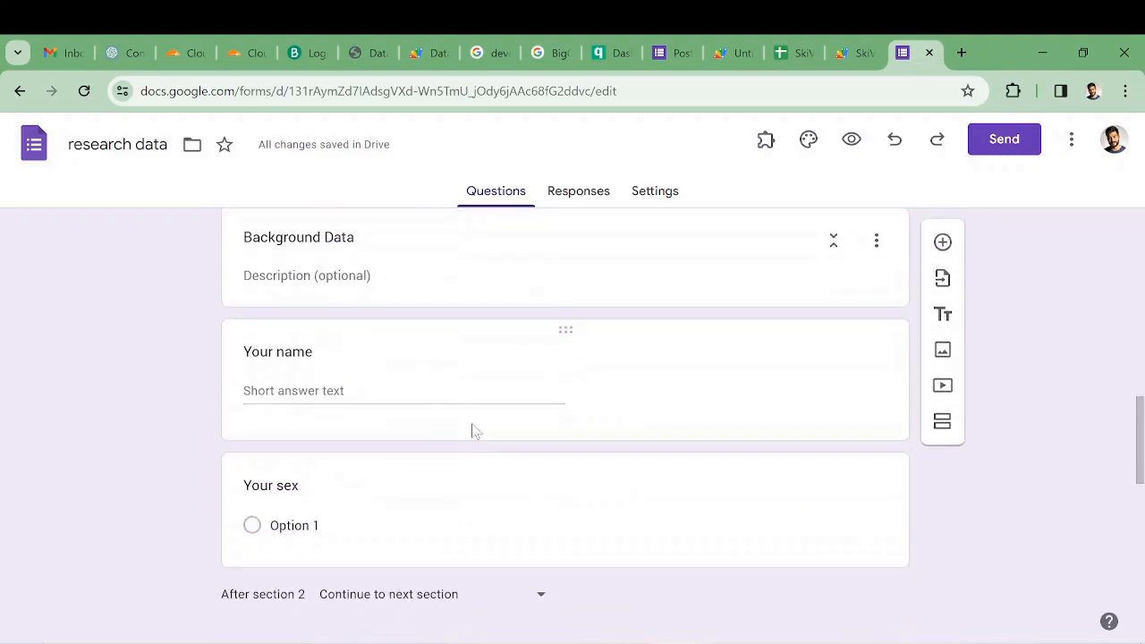
pyautogui.scroll(-4, 566, 421)
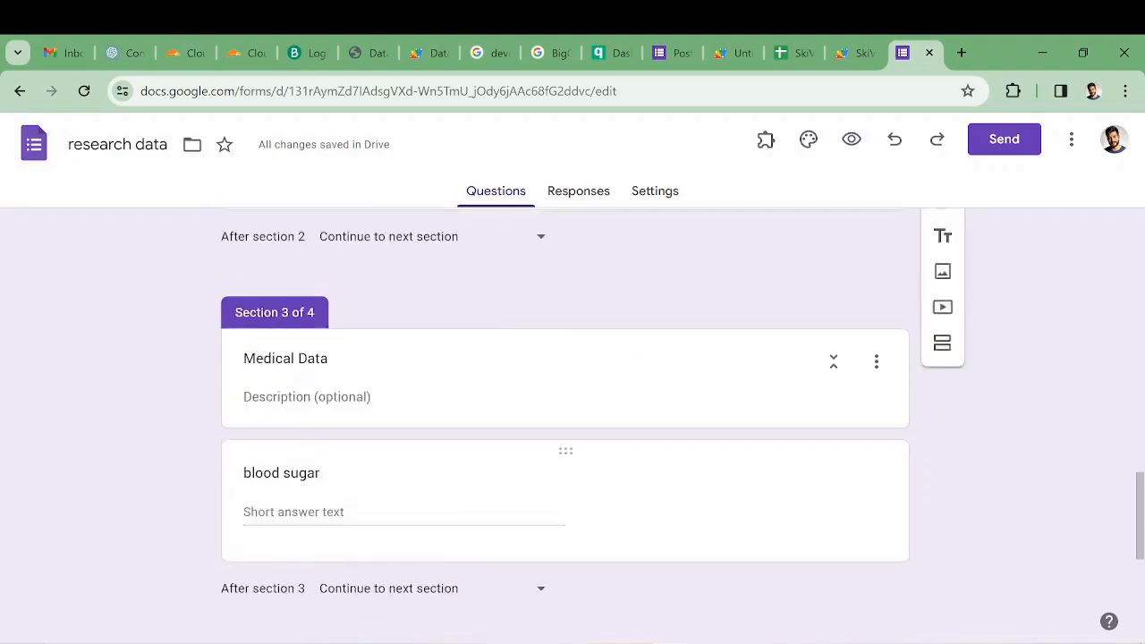
pyautogui.scroll(4, 566, 421)
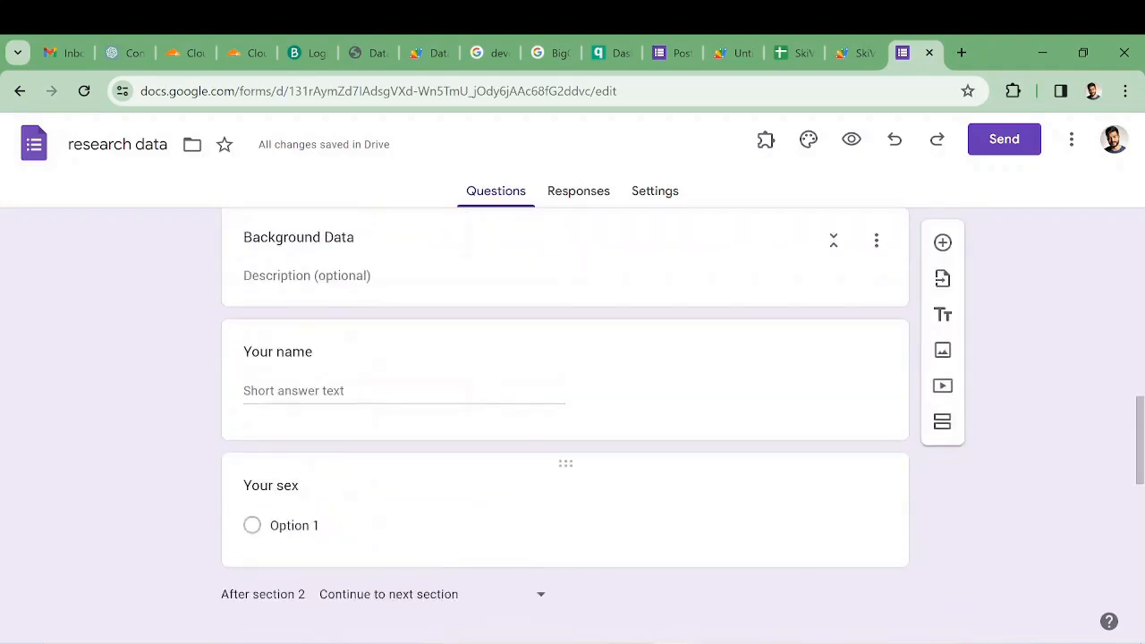
# - Check which section each Section answer leads to against the Background Data, Medical Data and Lab data sections
pyautogui.scroll(5, 838, 508)
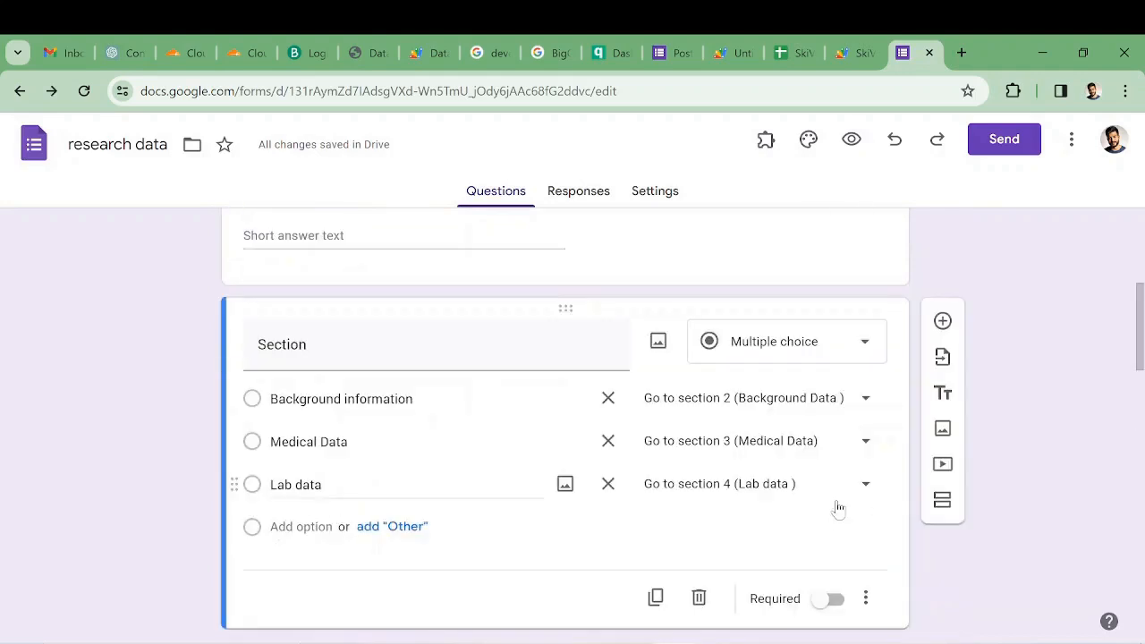
pyautogui.scroll(-4, 1061, 540)
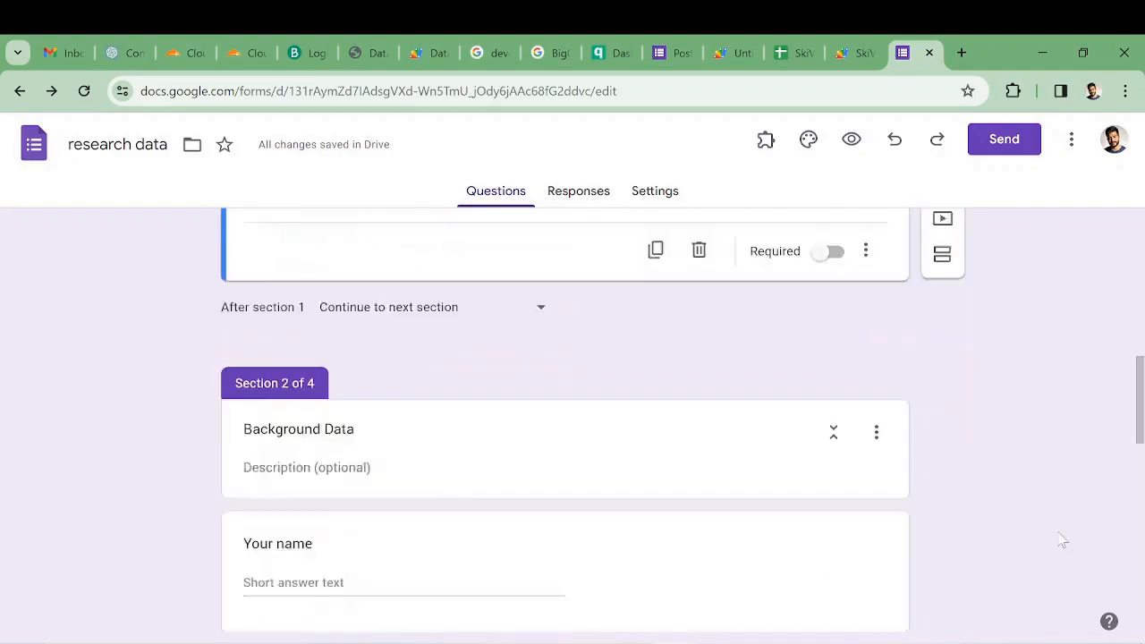
pyautogui.scroll(-1, 1061, 540)
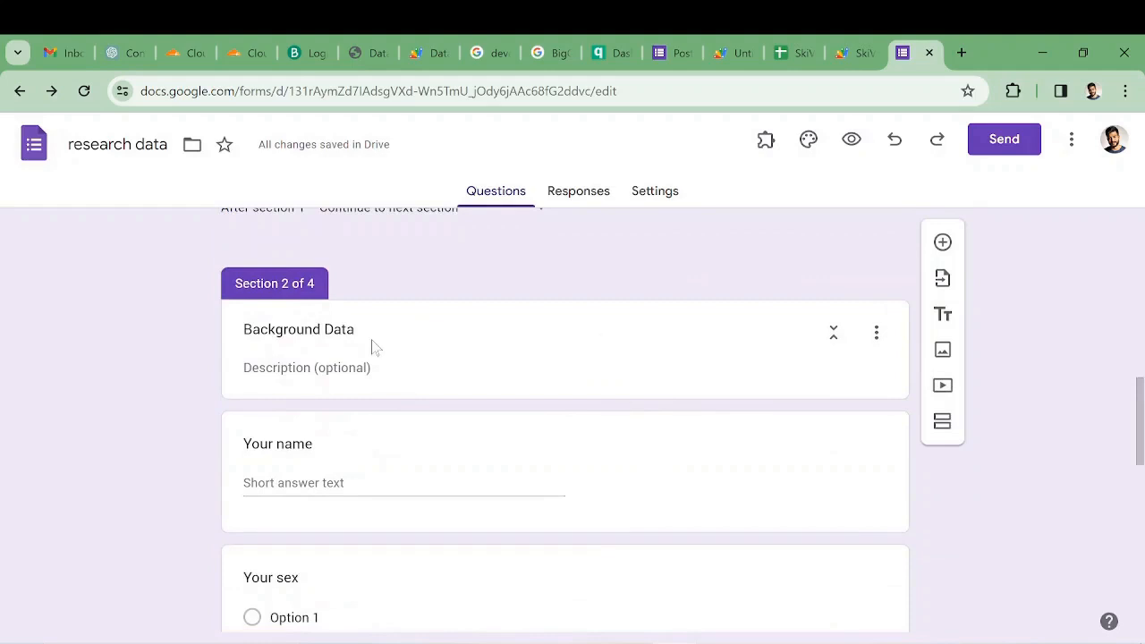
pyautogui.scroll(-5, 373, 348)
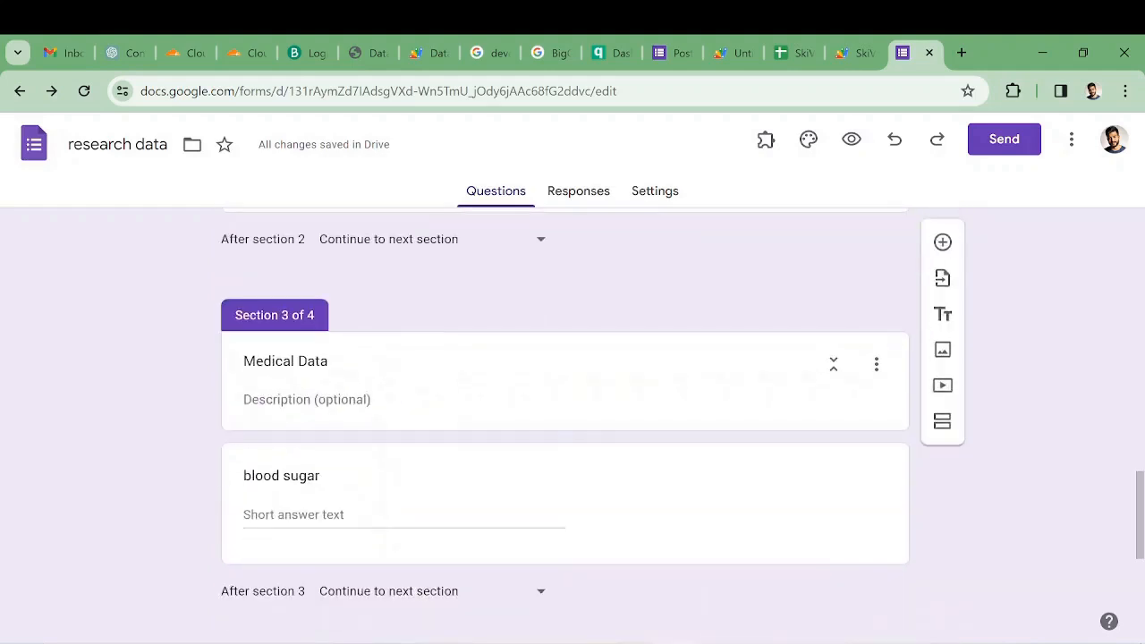
pyautogui.scroll(-4, 379, 364)
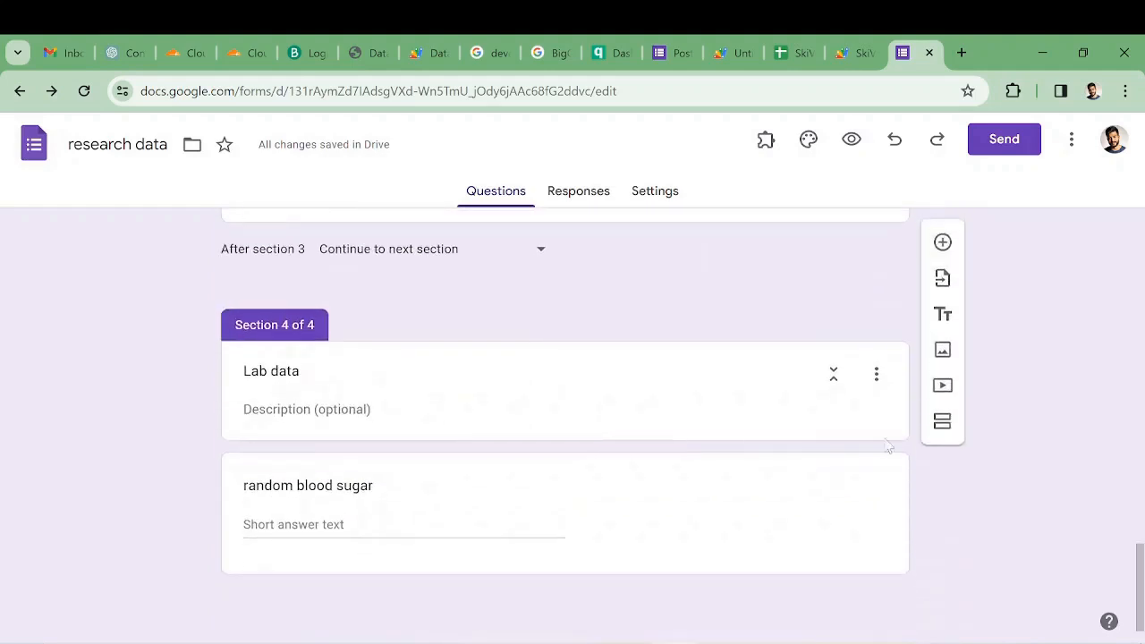
pyautogui.scroll(18, 895, 439)
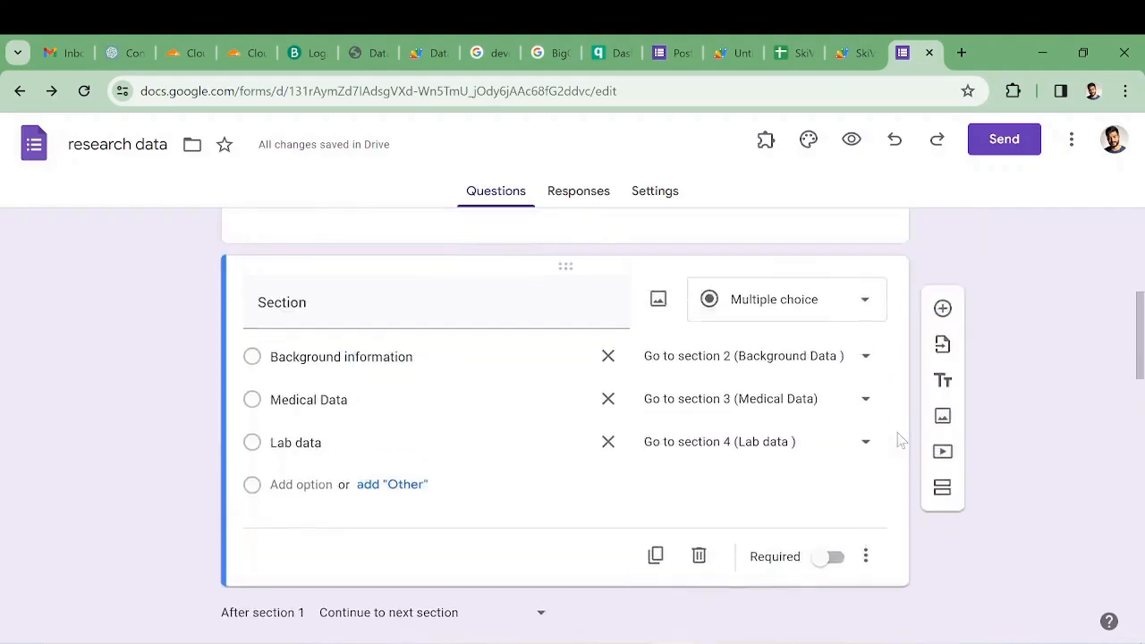
pyautogui.scroll(1, 901, 441)
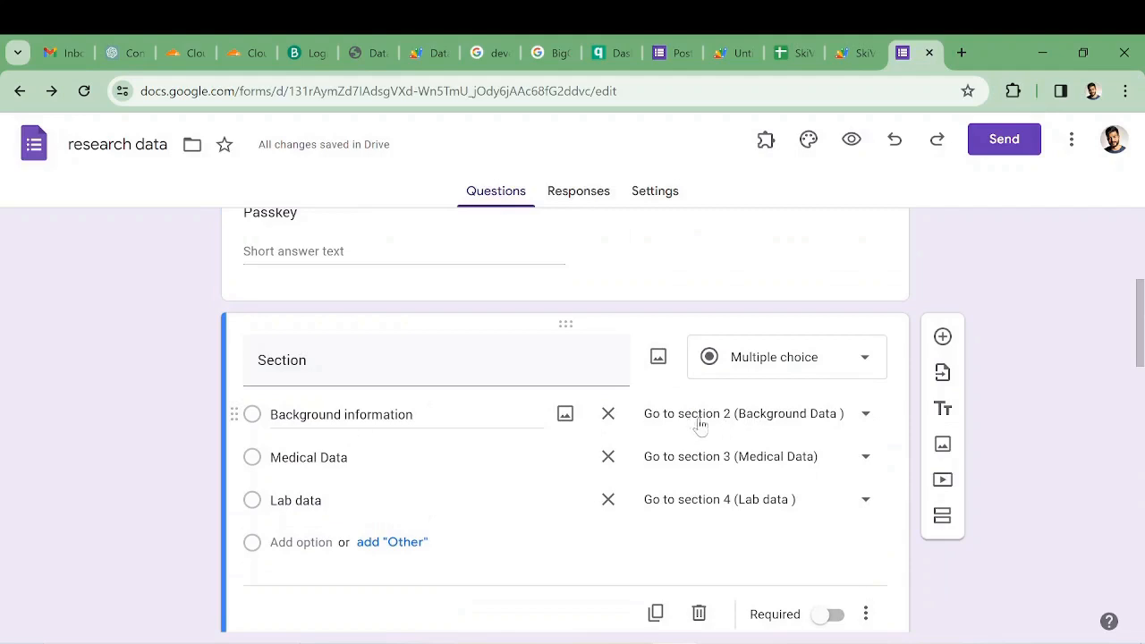
# - Set the form to be submitted after section 2, Background Data
pyautogui.scroll(-5, 810, 416)
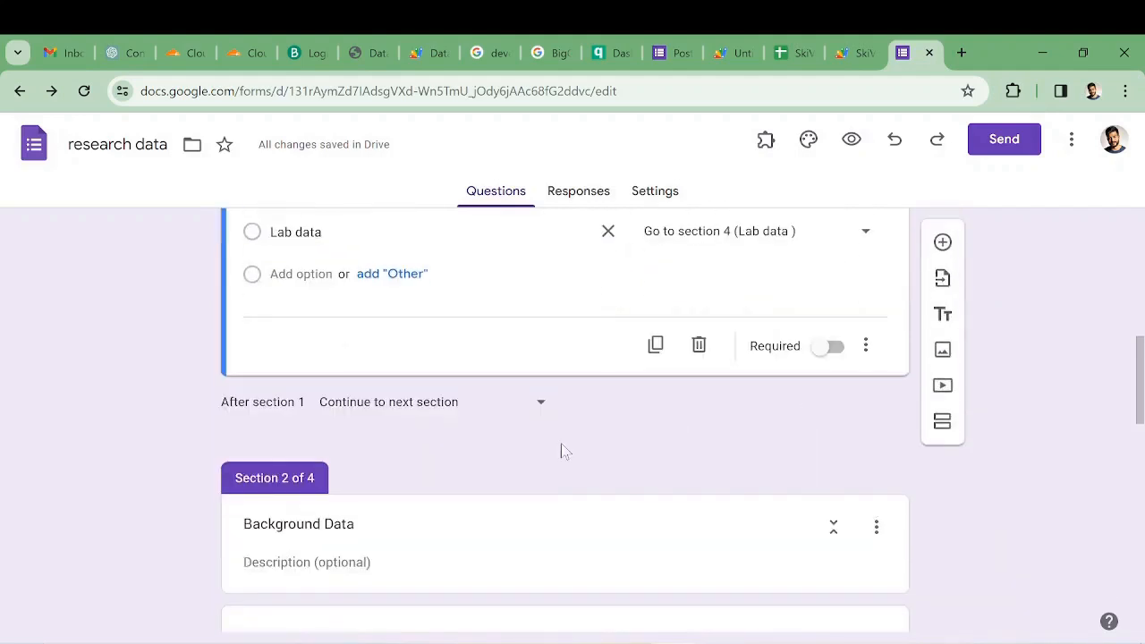
pyautogui.scroll(-3, 547, 476)
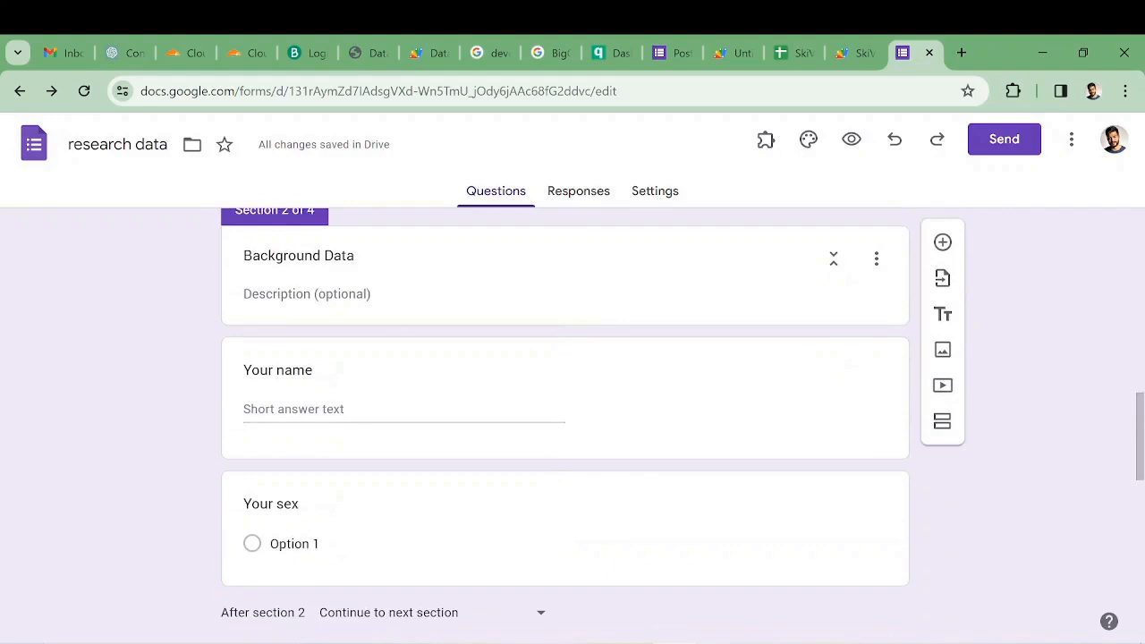
pyautogui.scroll(3, 463, 388)
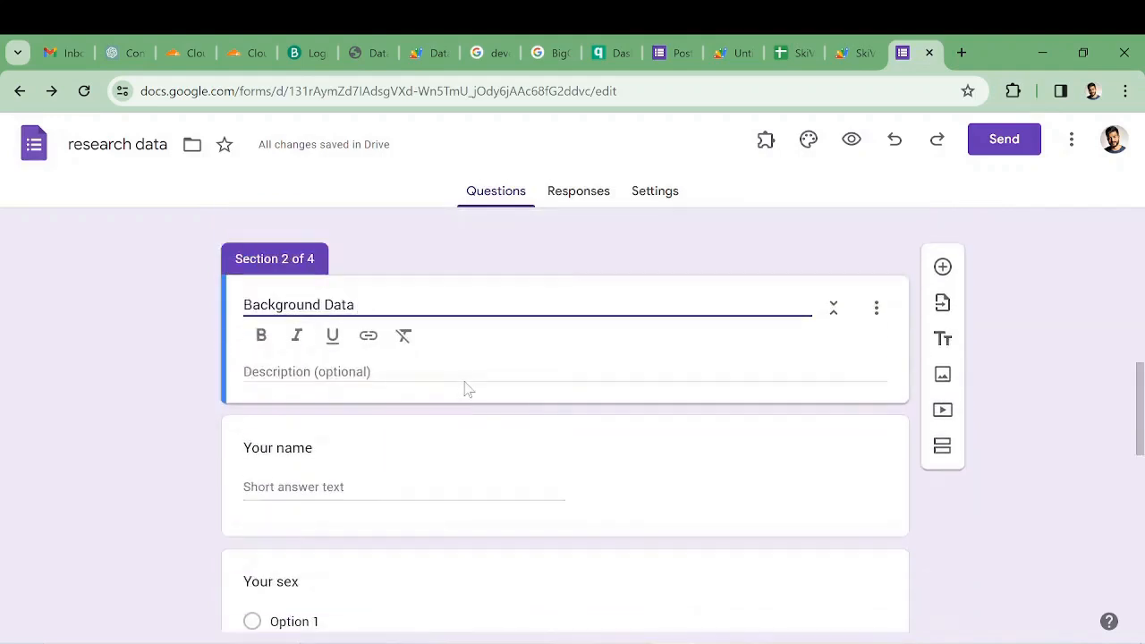
pyautogui.scroll(-3, 394, 379)
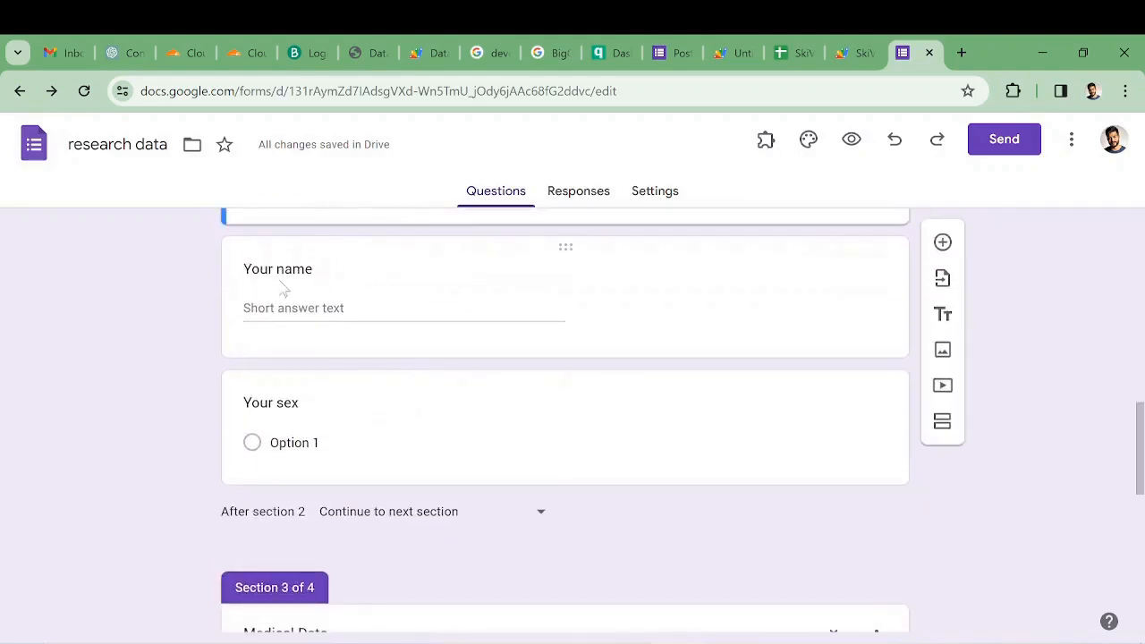
pyautogui.click(358, 408)
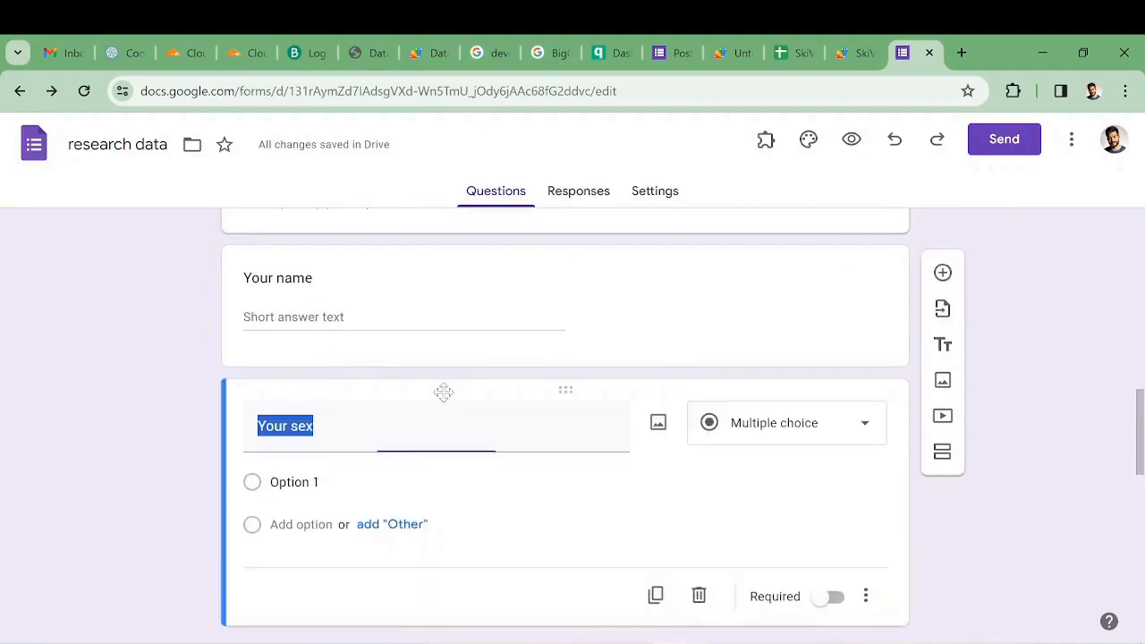
pyautogui.scroll(-3, 353, 457)
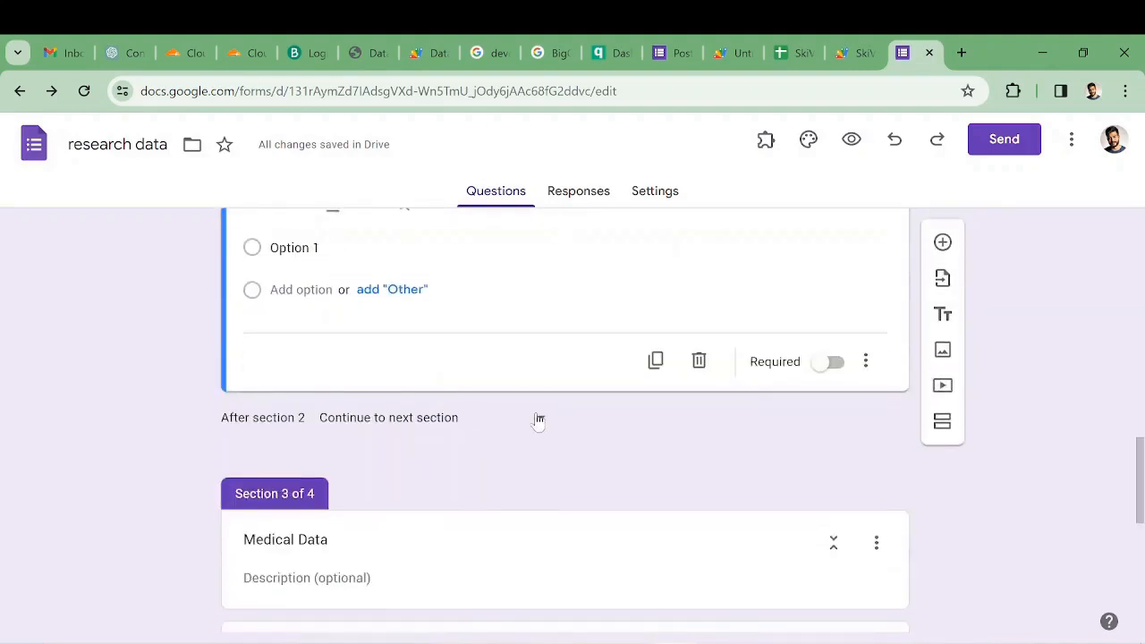
pyautogui.click(537, 417)
pyautogui.click(397, 429)
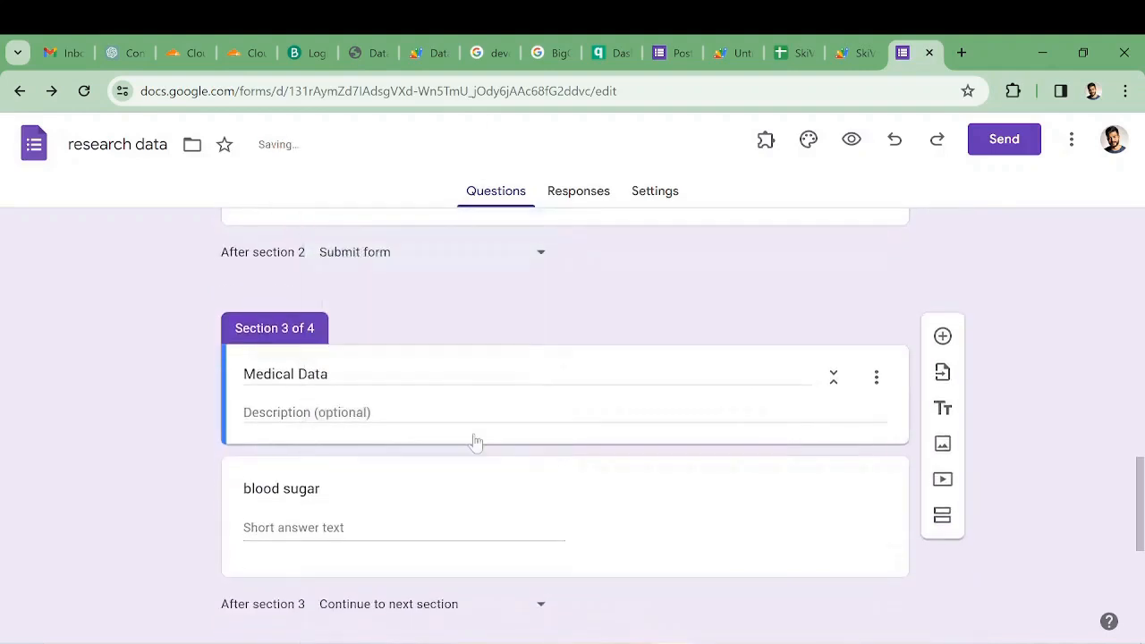
# - Set the form to be submitted after section 3, Medical Data
pyautogui.scroll(-3, 472, 439)
pyautogui.scroll(2, 435, 409)
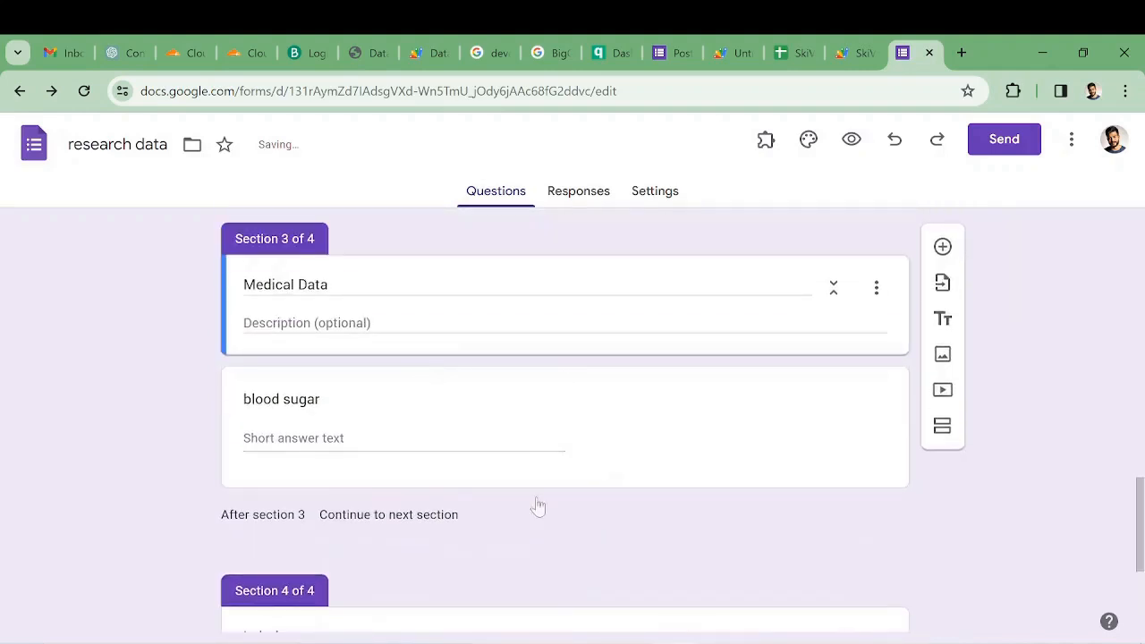
pyautogui.click(541, 516)
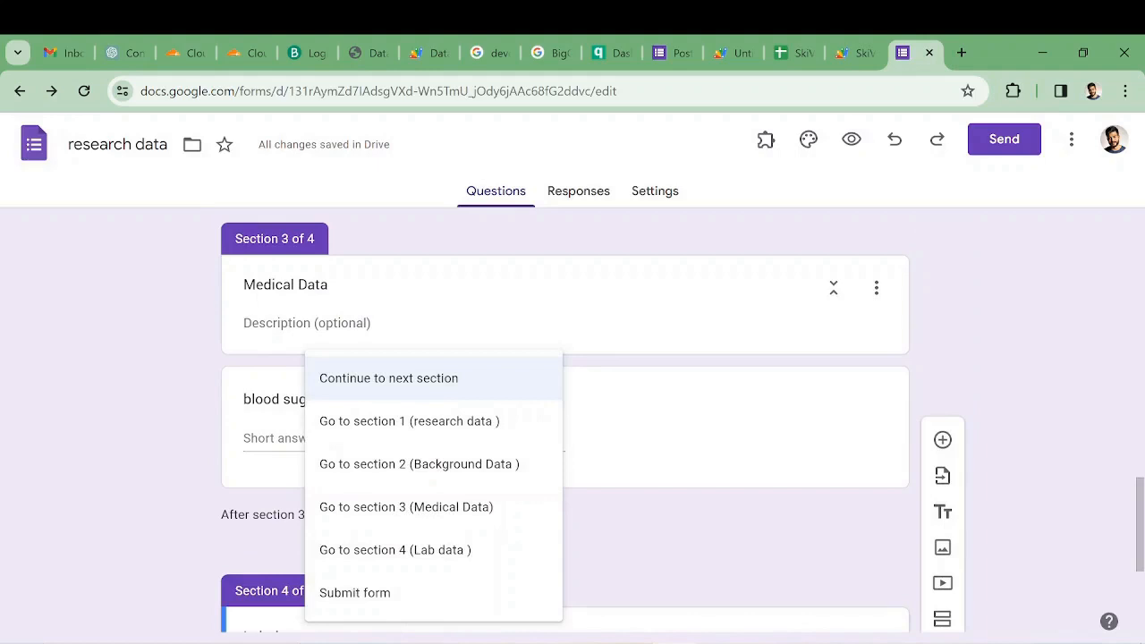
pyautogui.click(407, 594)
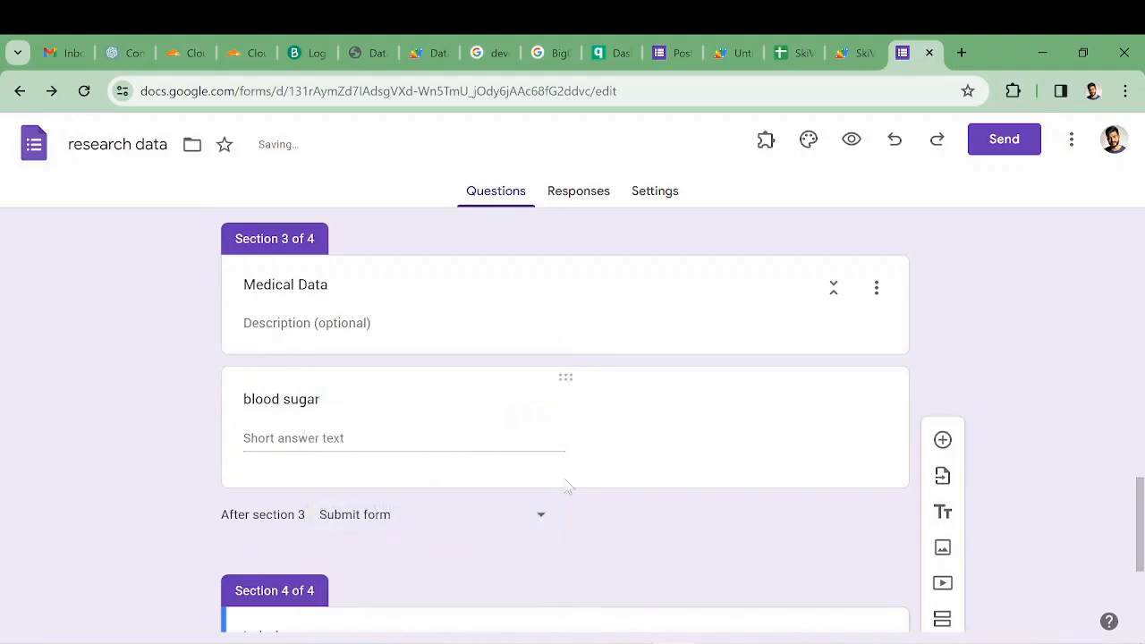
pyautogui.scroll(-3, 573, 474)
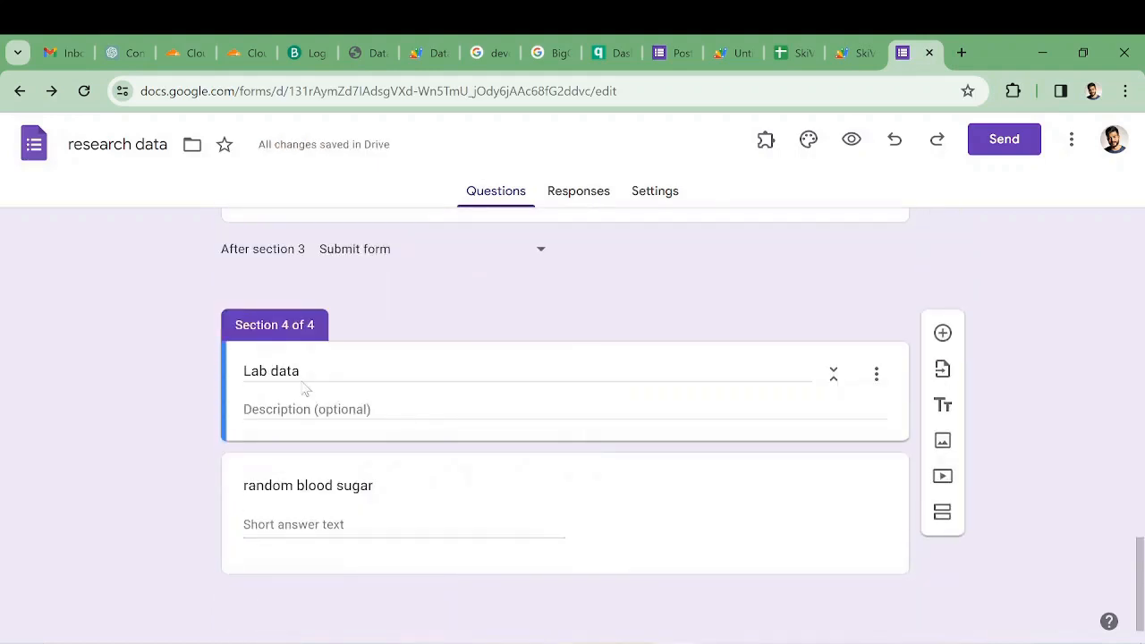
pyautogui.click(422, 389)
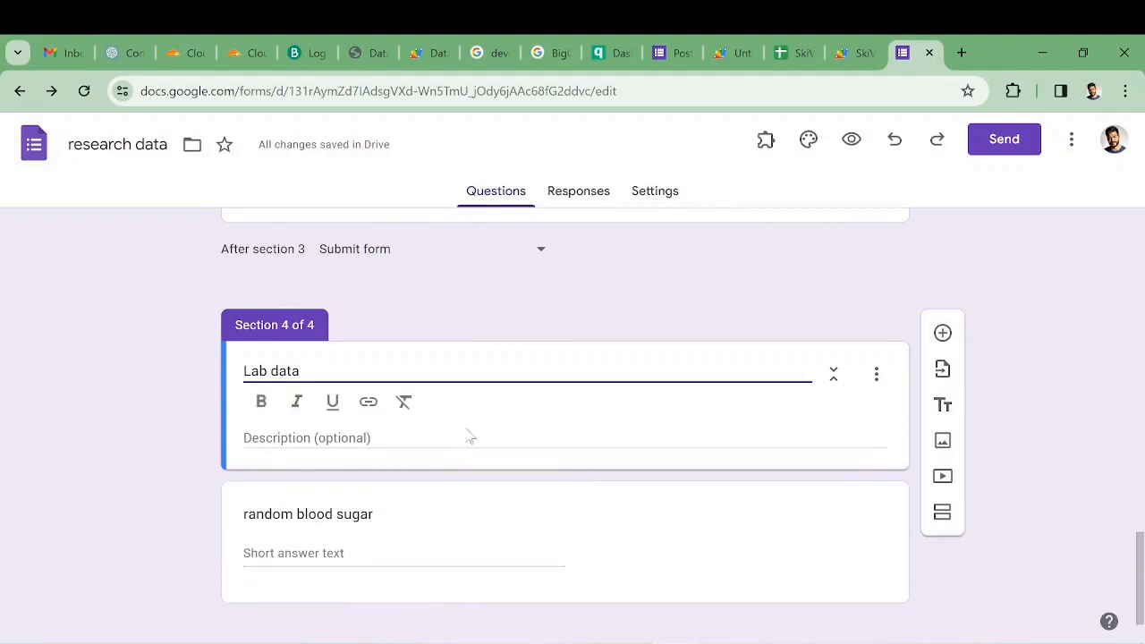
# - Add response validation to the Passkey question and try to enter the passkey pattern in its Number, Greater than rule
pyautogui.click(409, 530)
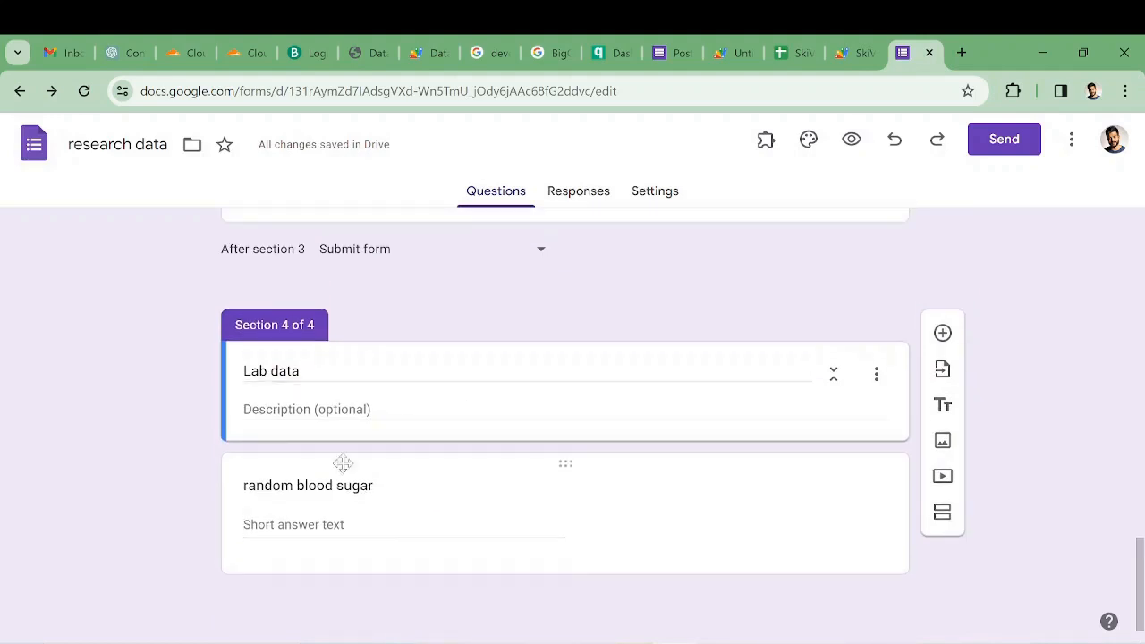
pyautogui.scroll(1, 778, 537)
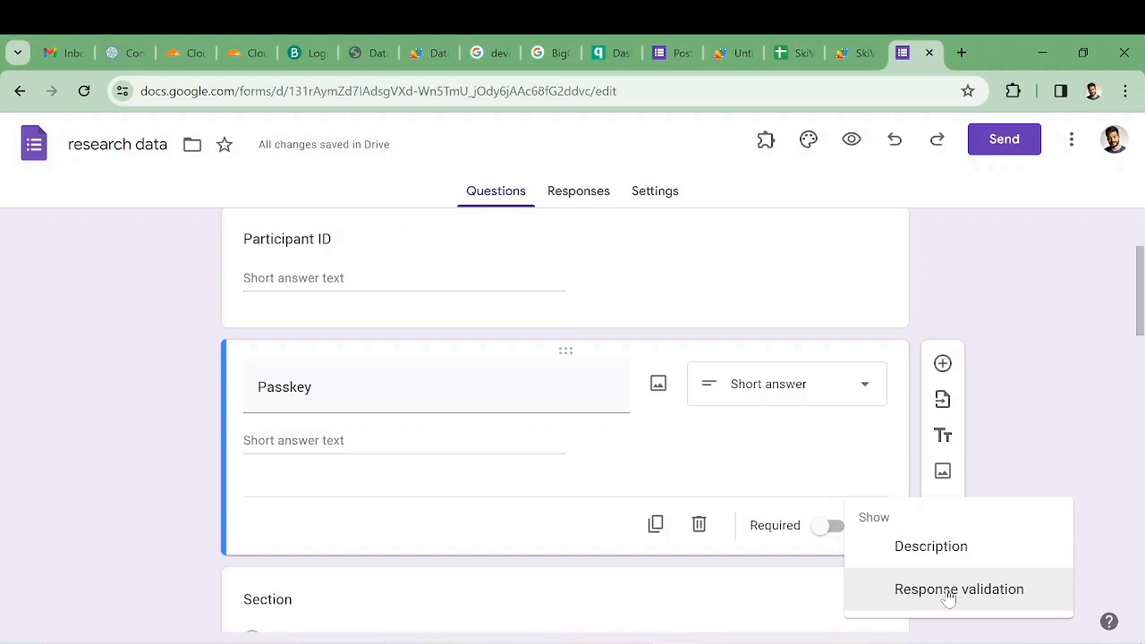
pyautogui.click(948, 598)
pyautogui.click(591, 497)
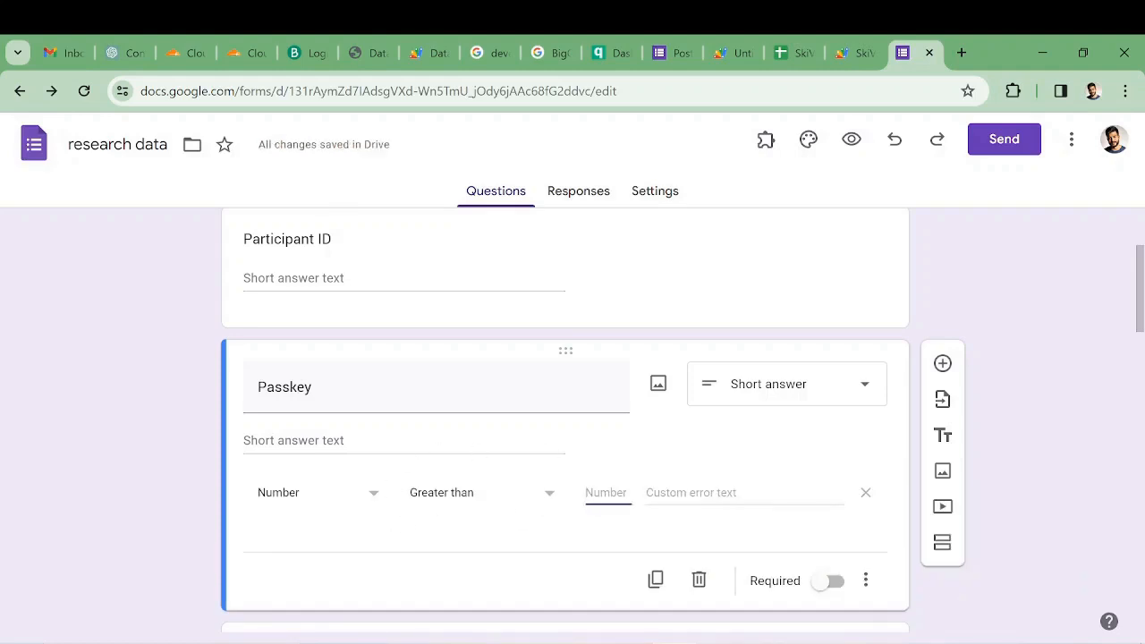
pyautogui.write('^124')
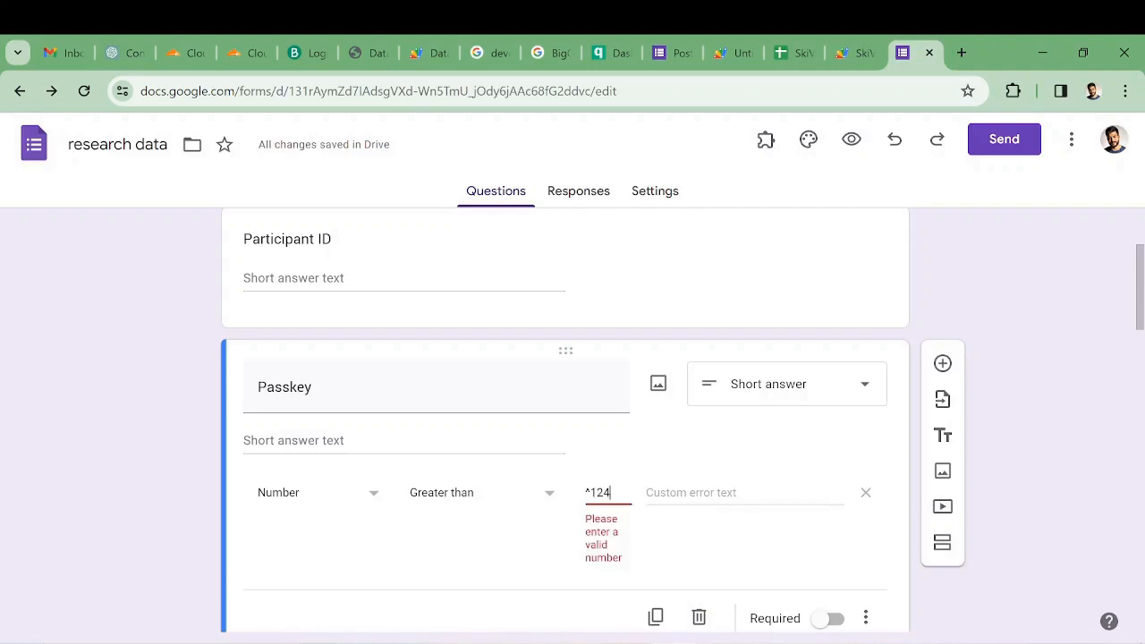
pyautogui.write('$')
# - Switch the Passkey question's validation to a Regular expression with Contains and enter the passkey pattern
pyautogui.click(367, 492)
pyautogui.click(358, 596)
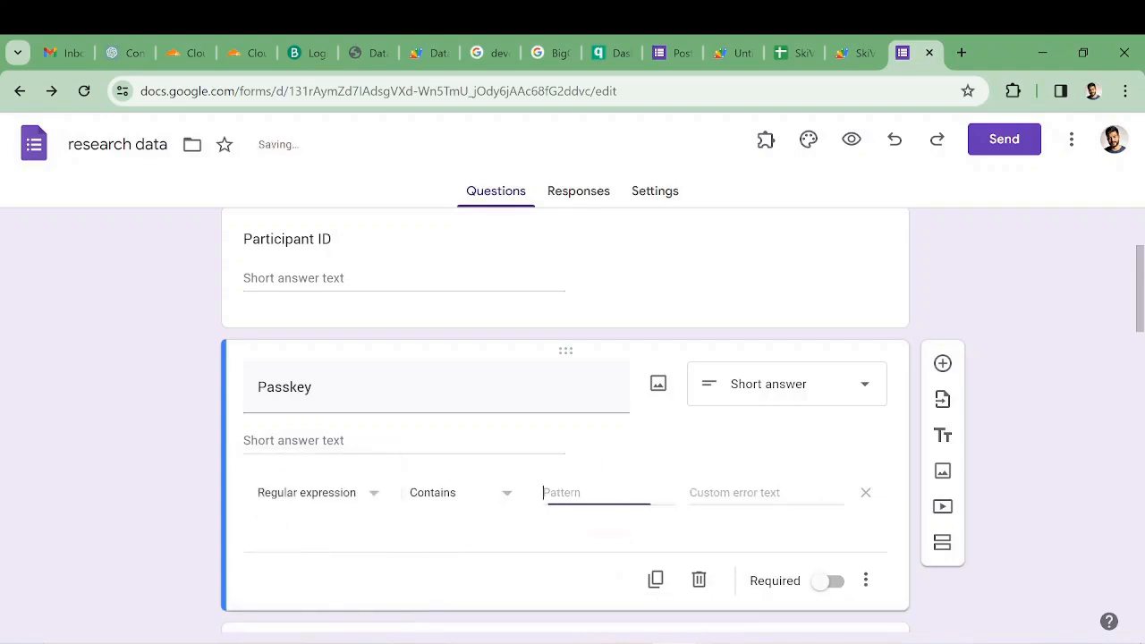
pyautogui.write('^')
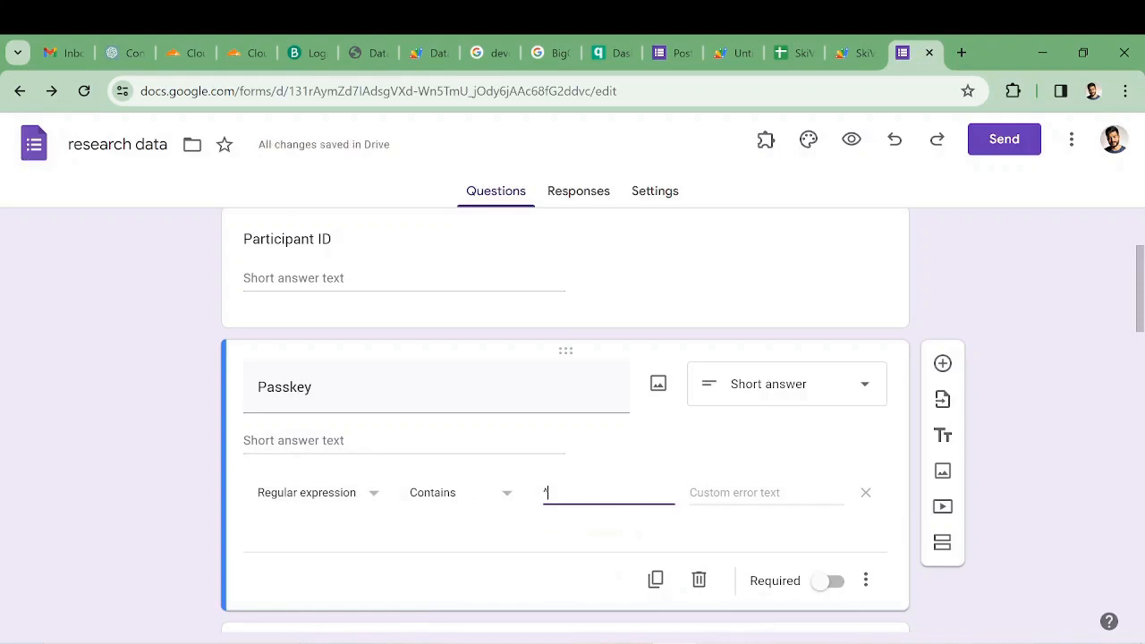
pyautogui.write('124')
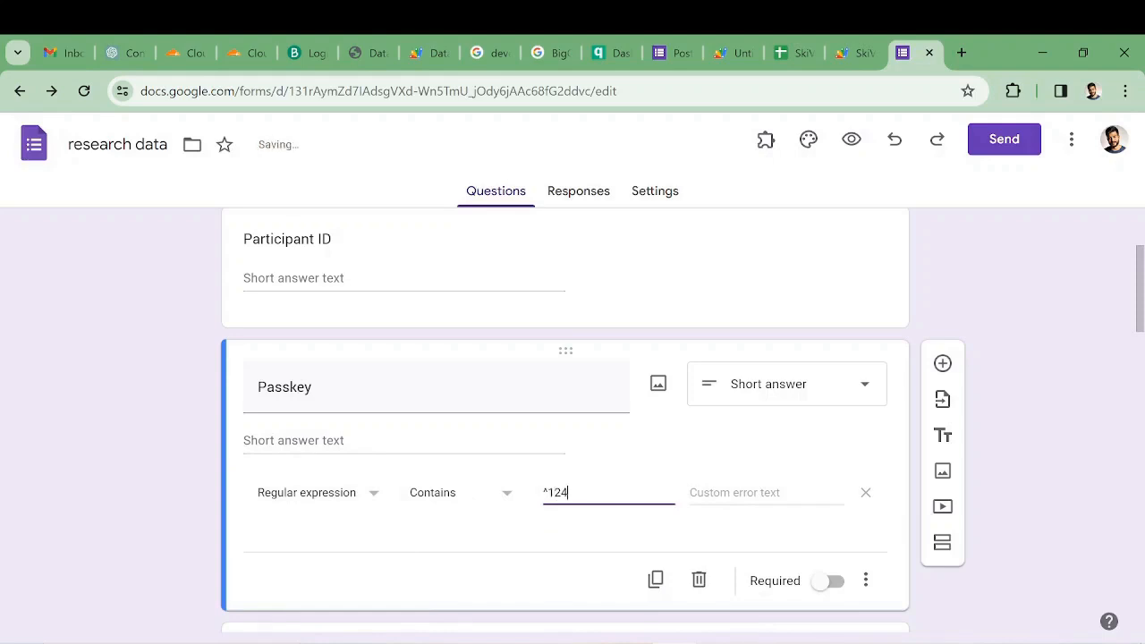
pyautogui.write('$')
pyautogui.click(698, 491)
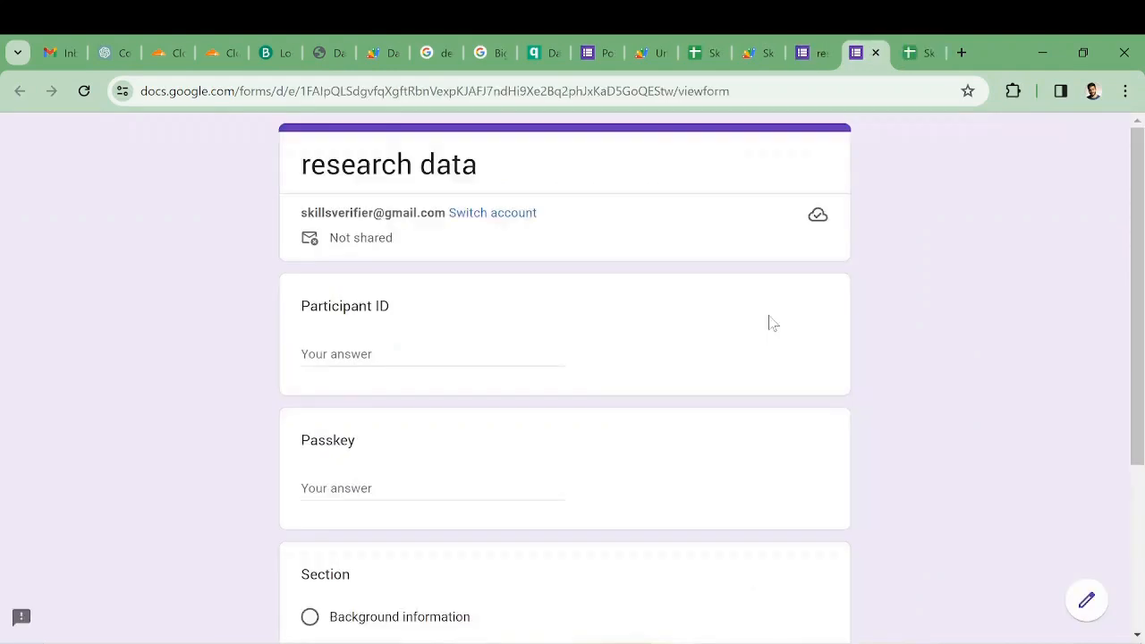
# - Fill in the participant ID and the passkey on the live form and continue with Background information as the Section answer
pyautogui.scroll(-3, 687, 241)
pyautogui.scroll(2, 667, 352)
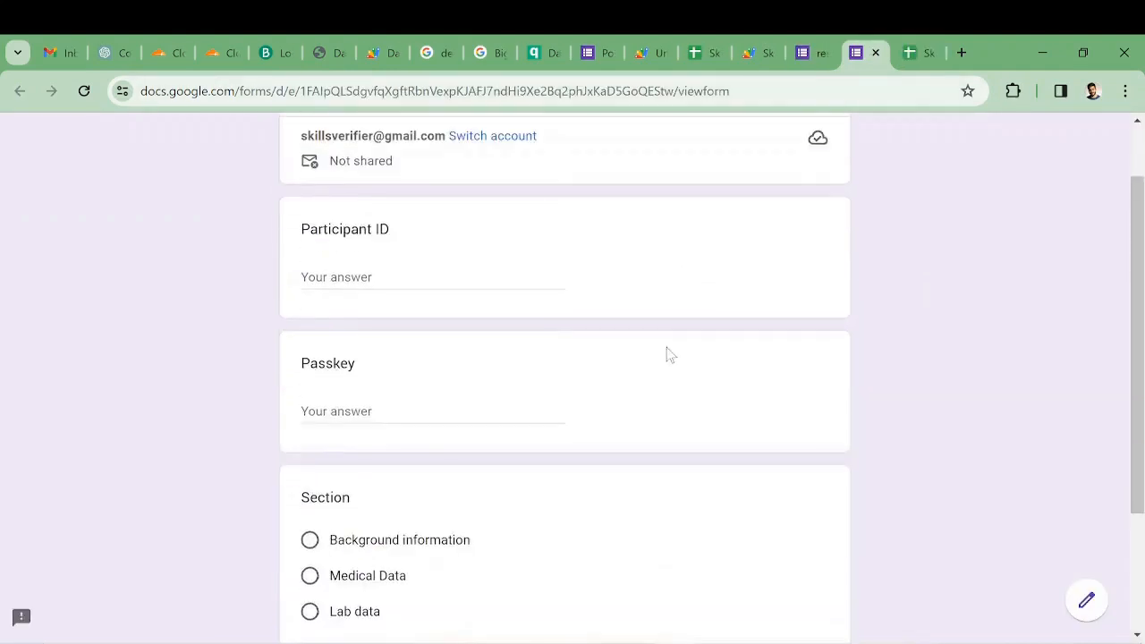
pyautogui.scroll(1, 667, 354)
pyautogui.click(421, 355)
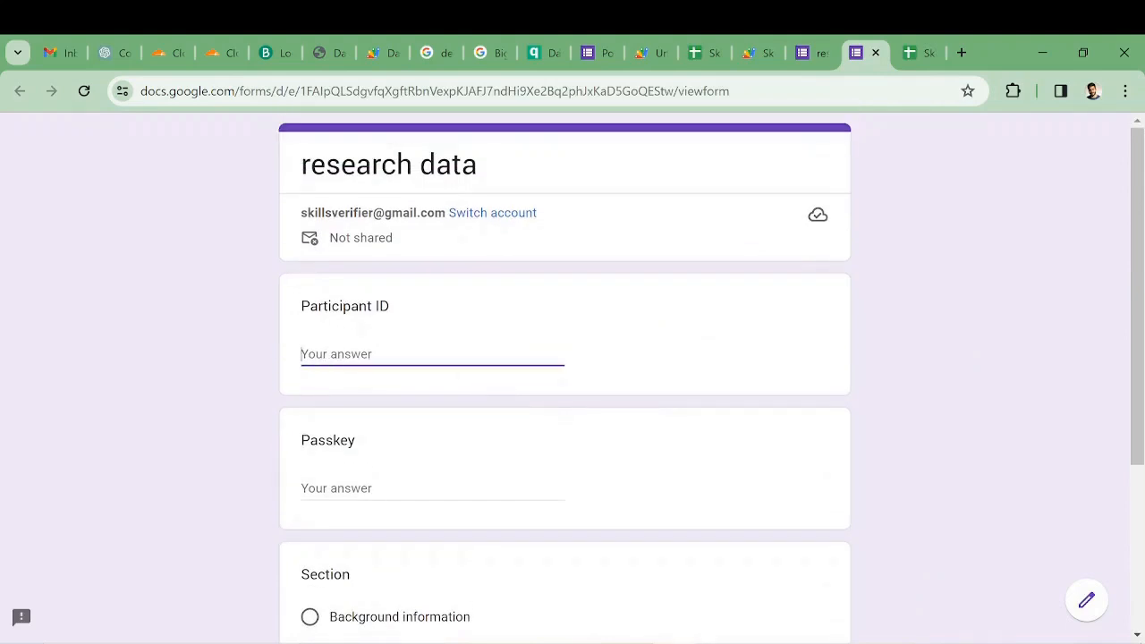
pyautogui.write('A01')
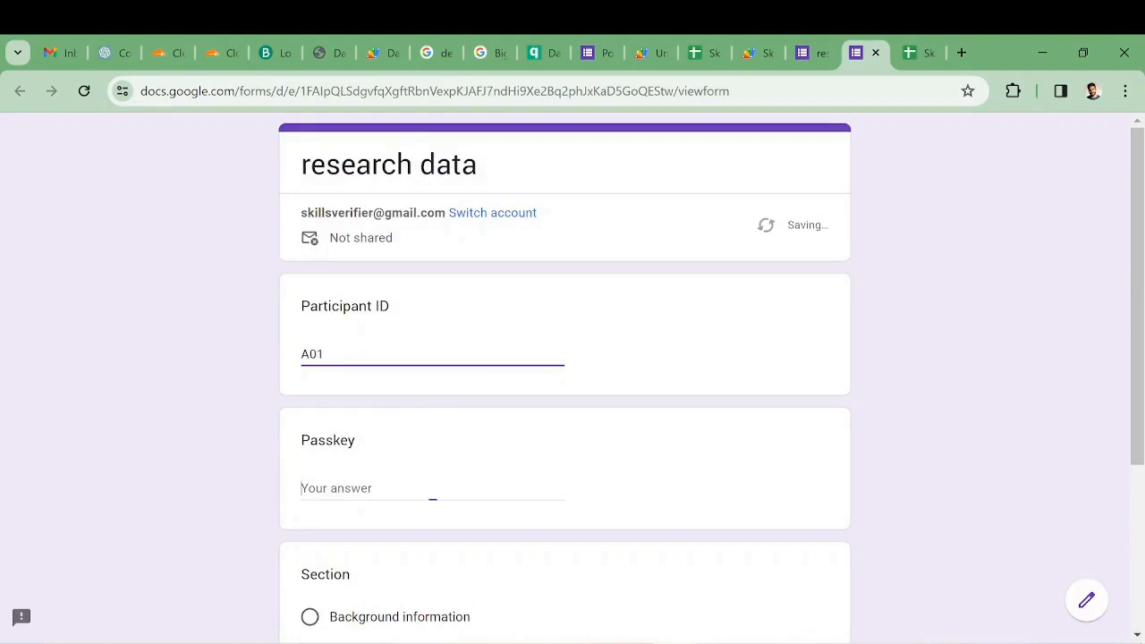
pyautogui.click(430, 490)
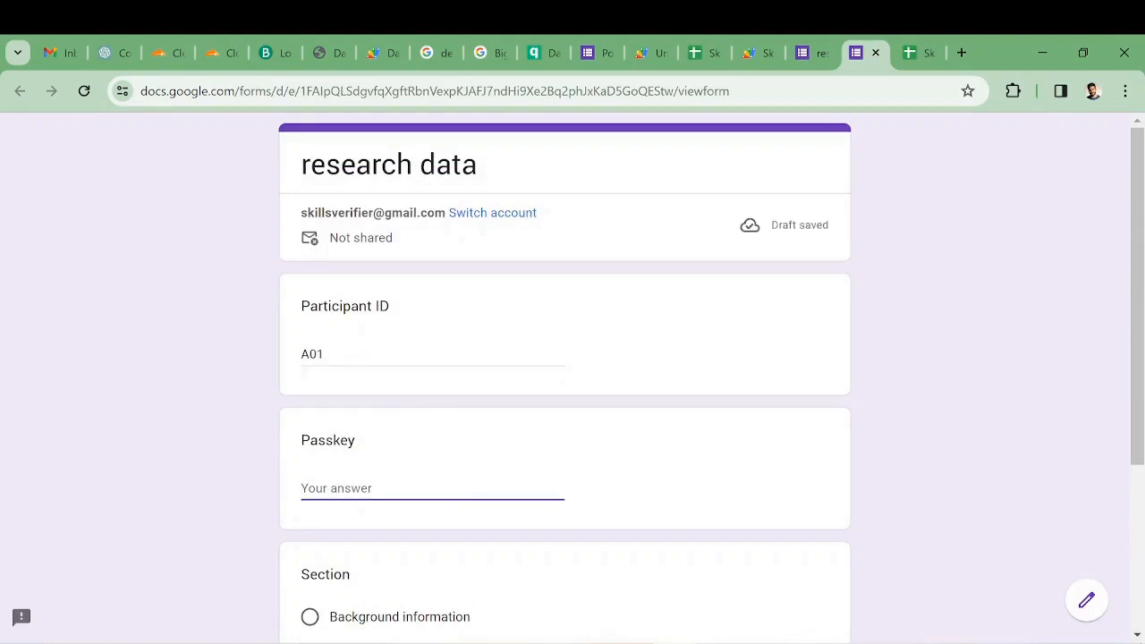
pyautogui.write('124')
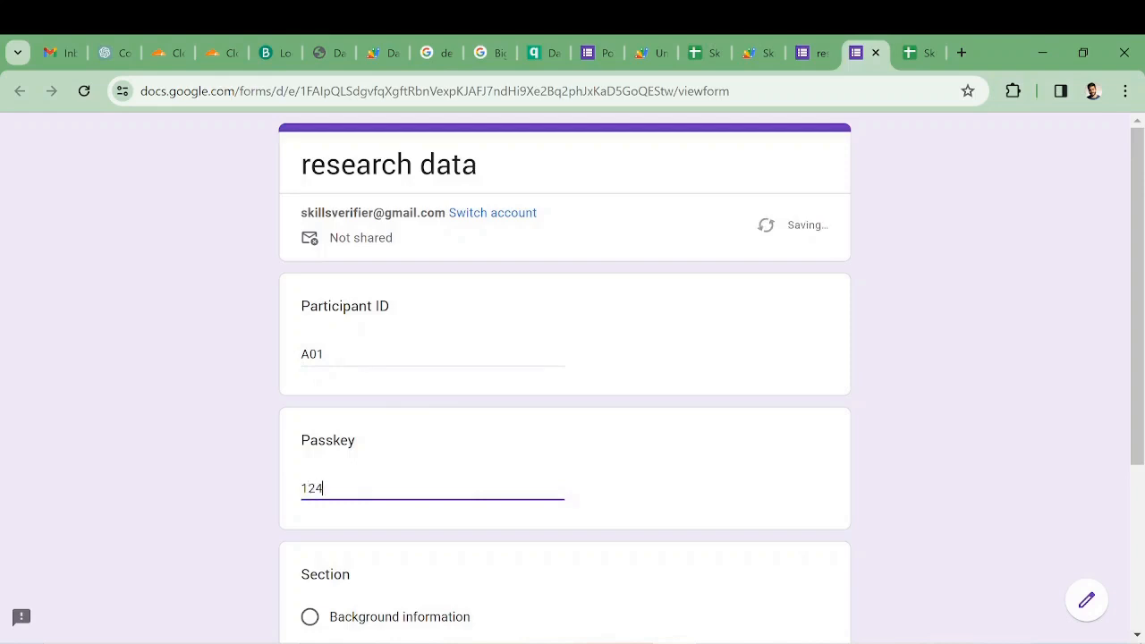
pyautogui.scroll(-1, 470, 517)
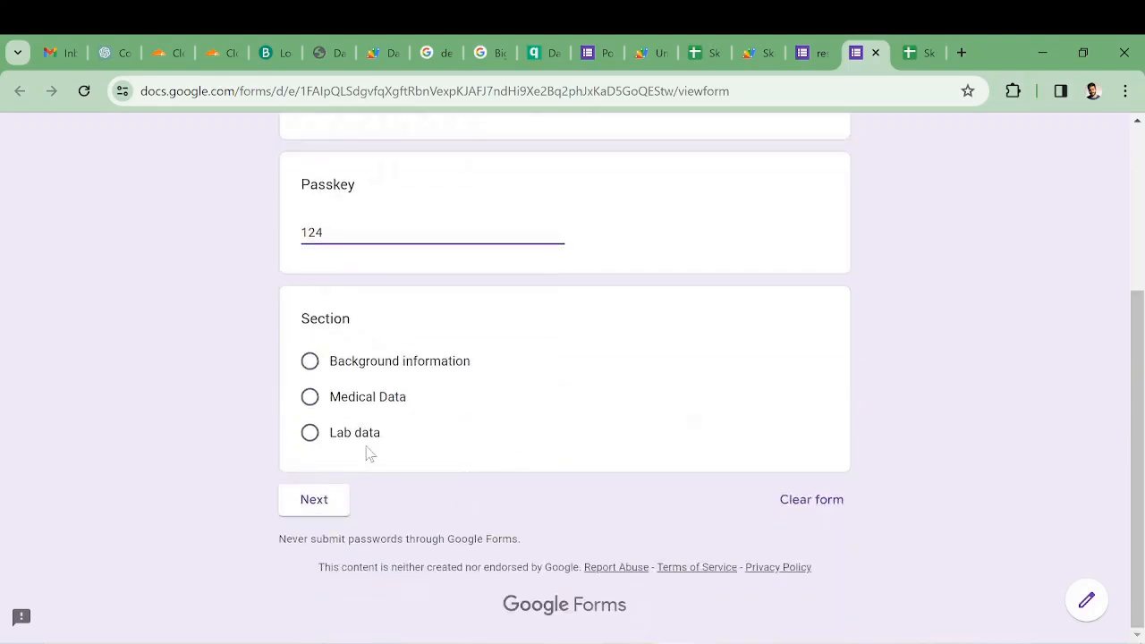
pyautogui.click(310, 361)
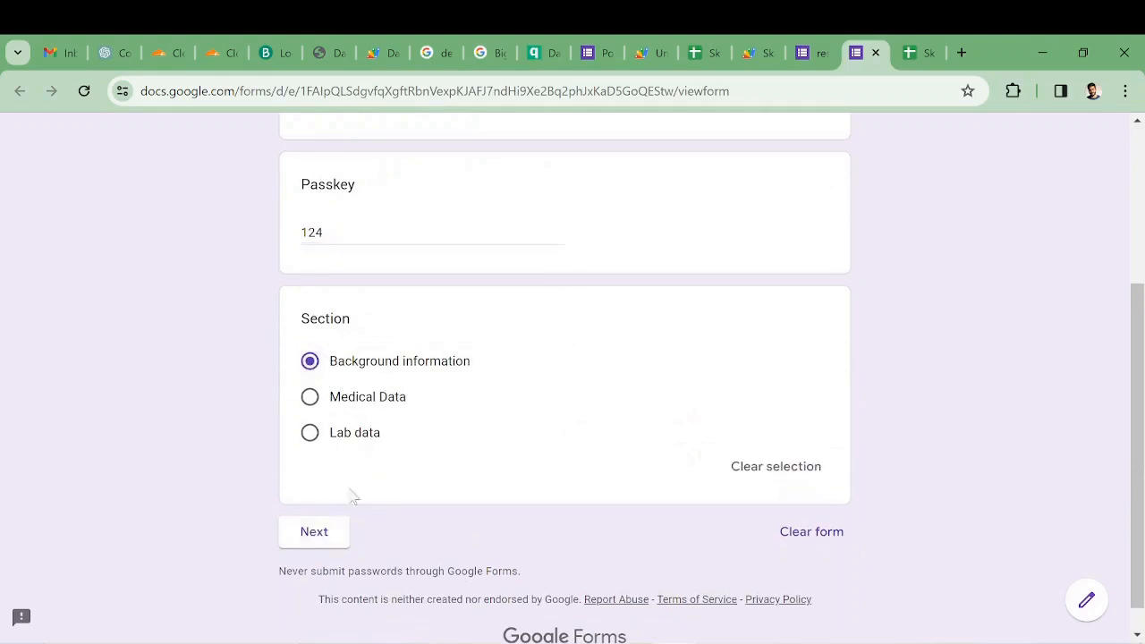
pyautogui.click(343, 537)
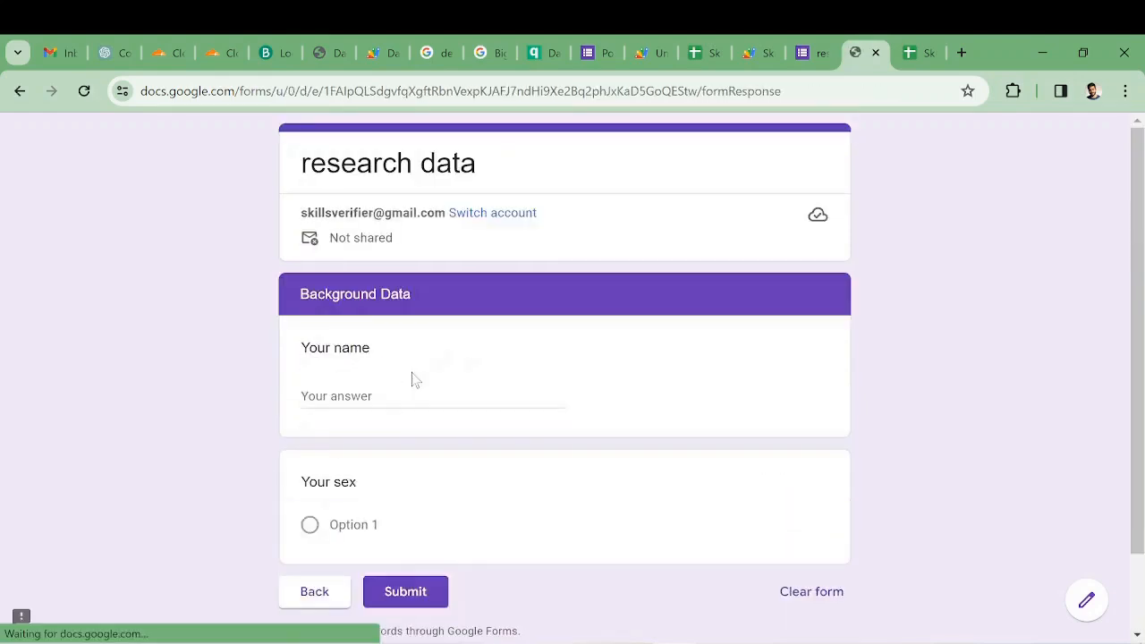
# - Enter the participant's full name, choose female as the sex and submit the Background Data response
pyautogui.click(398, 400)
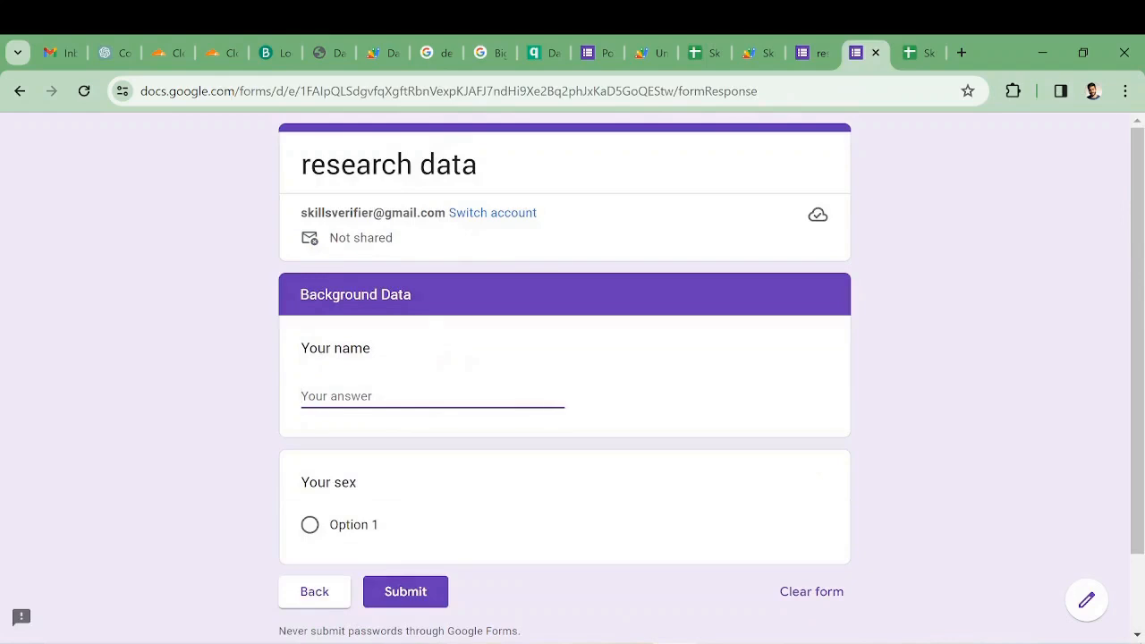
pyautogui.write('Jane Doe')
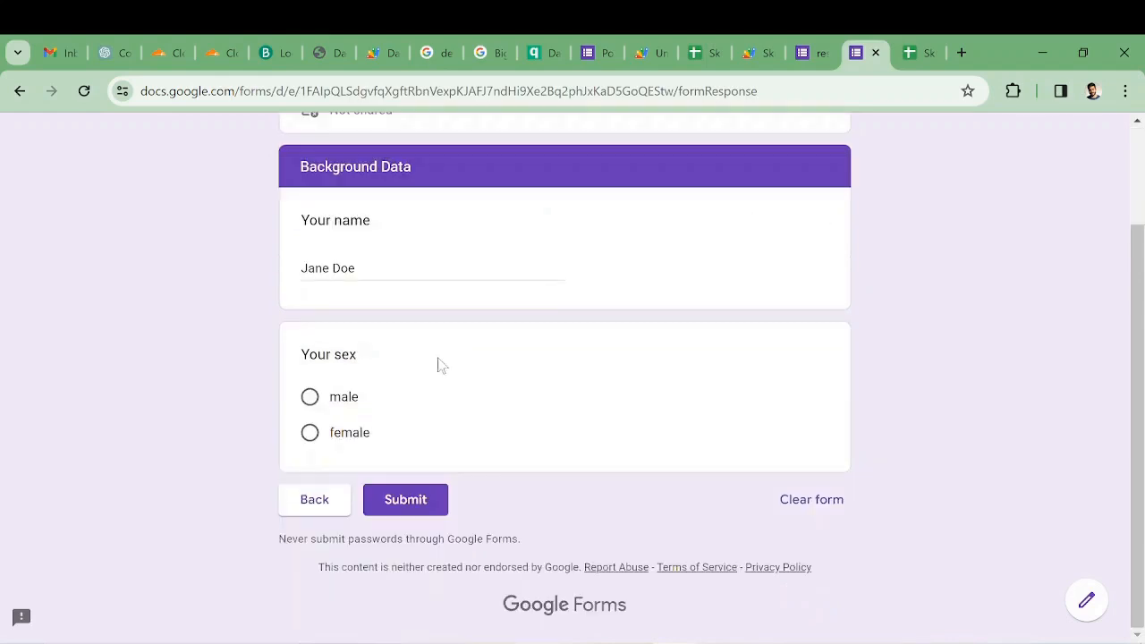
pyautogui.click(312, 434)
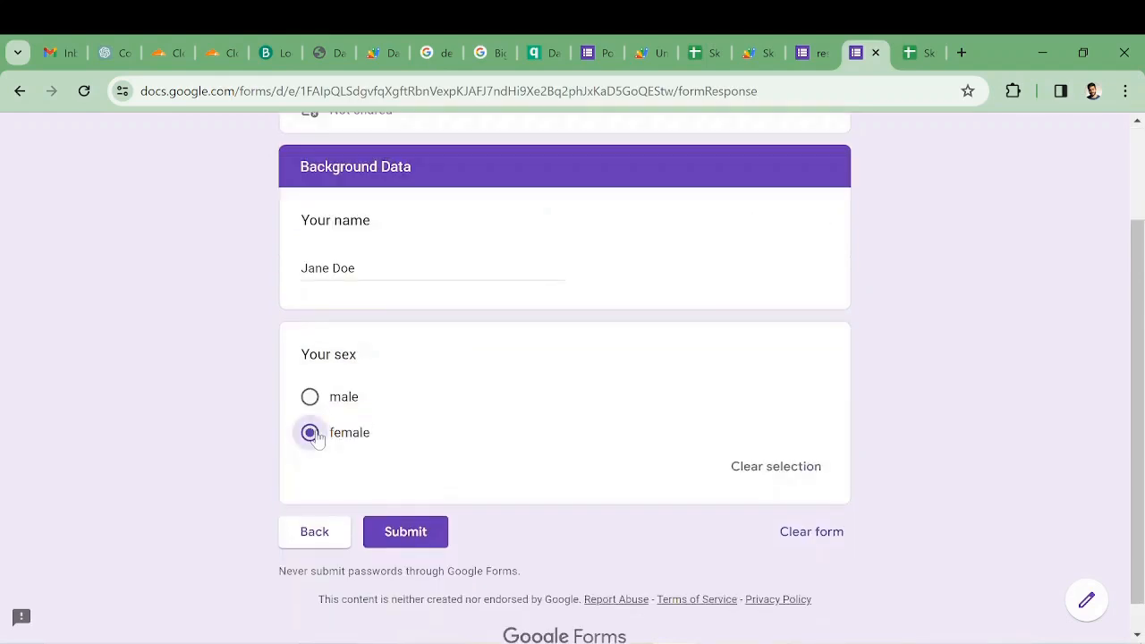
pyautogui.click(437, 531)
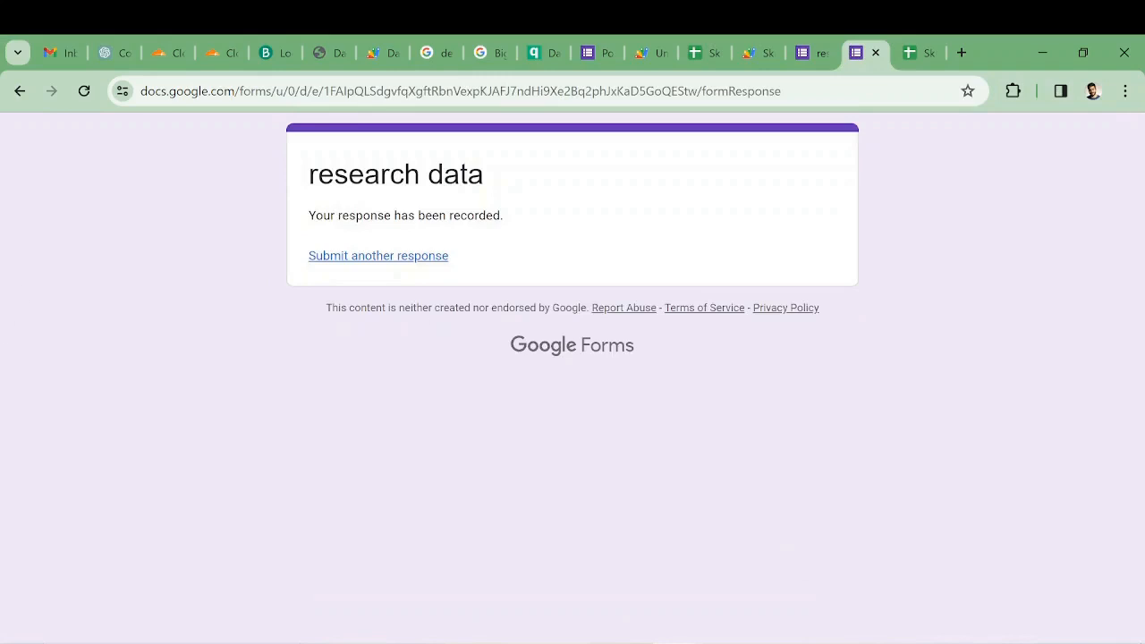
# - Start another response with the same participant ID and passkey, and continue with Medical Data as the Section answer
pyautogui.click(431, 260)
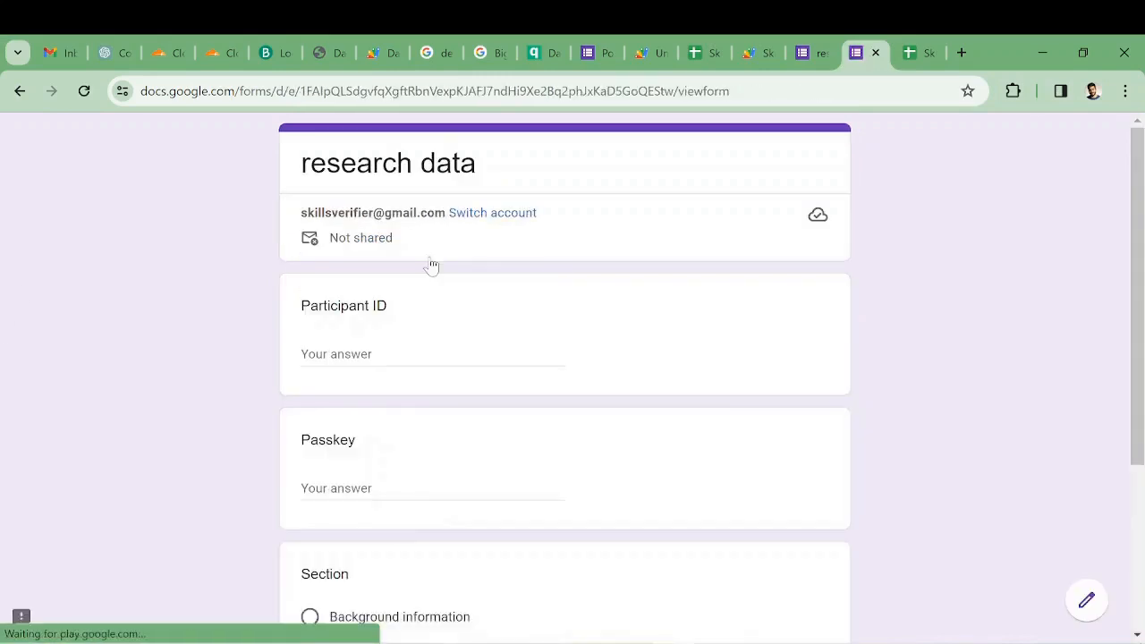
pyautogui.click(456, 350)
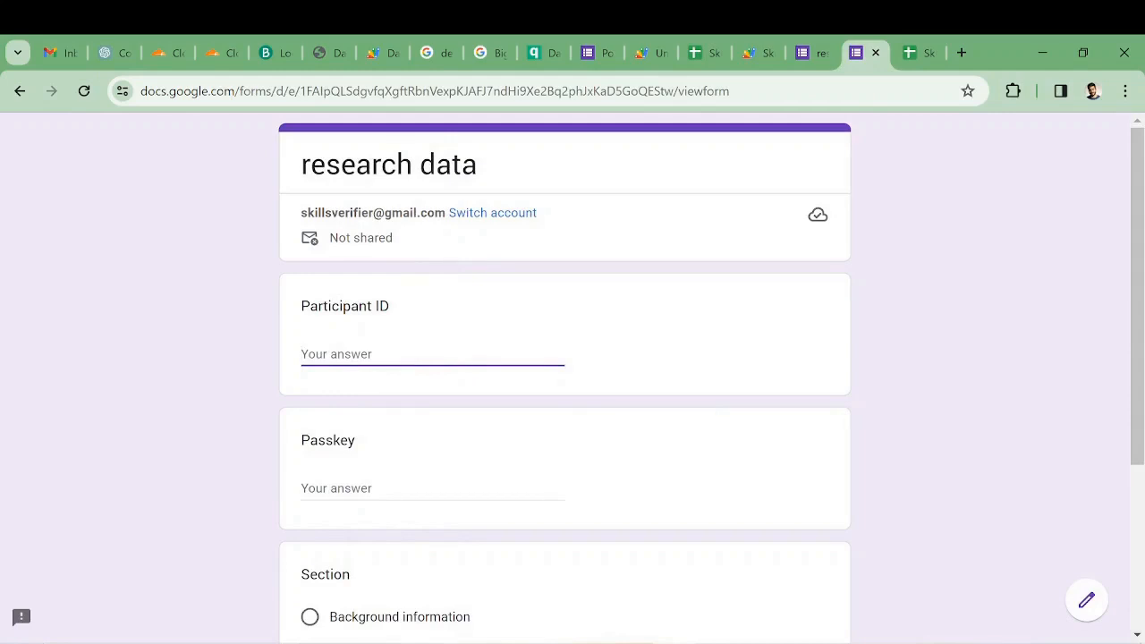
pyautogui.write('A01')
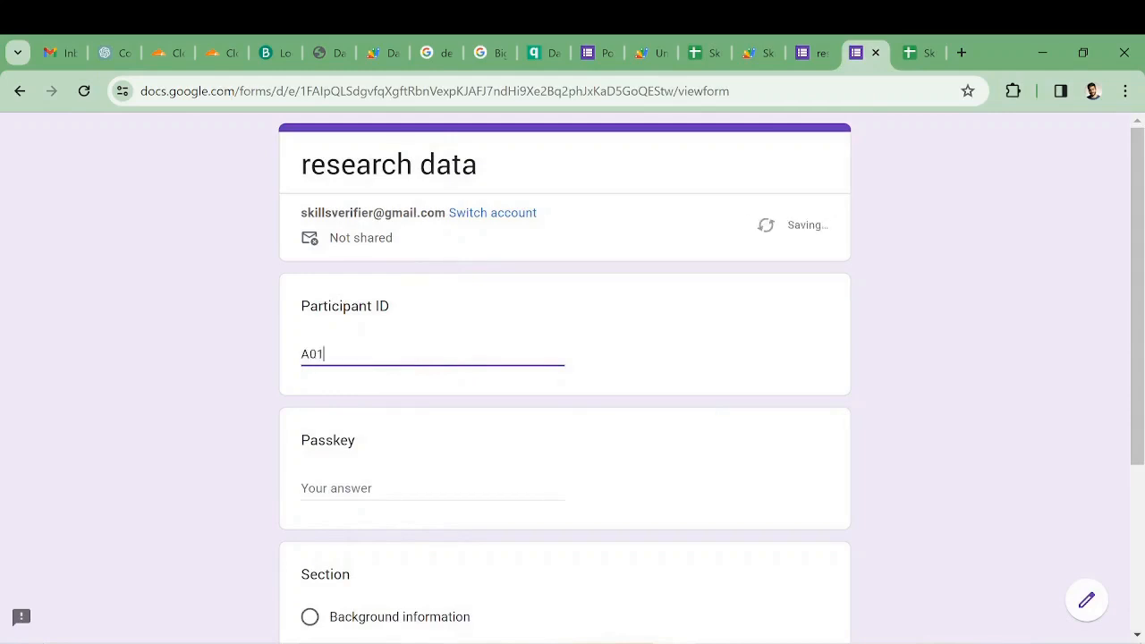
pyautogui.click(436, 484)
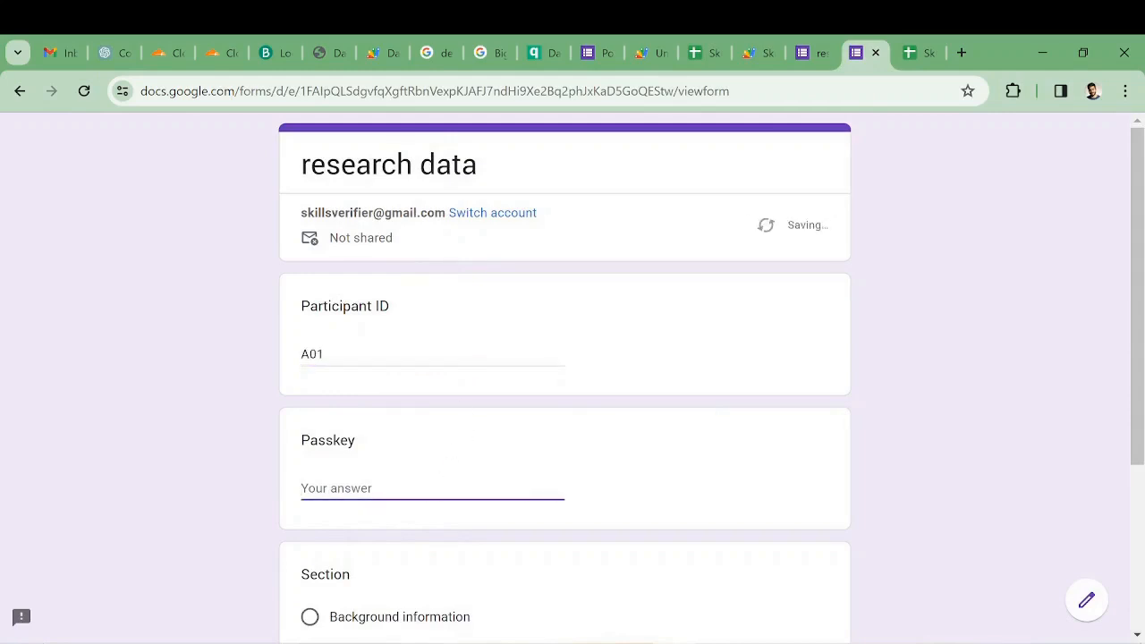
pyautogui.write('124')
pyautogui.scroll(-2, 541, 504)
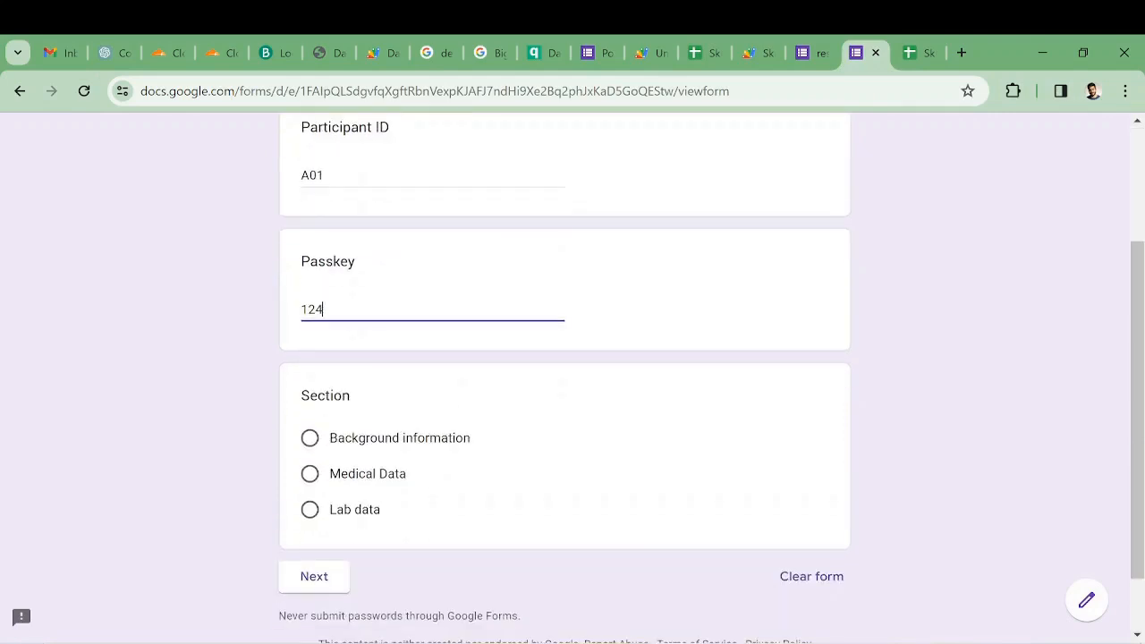
pyautogui.click(313, 476)
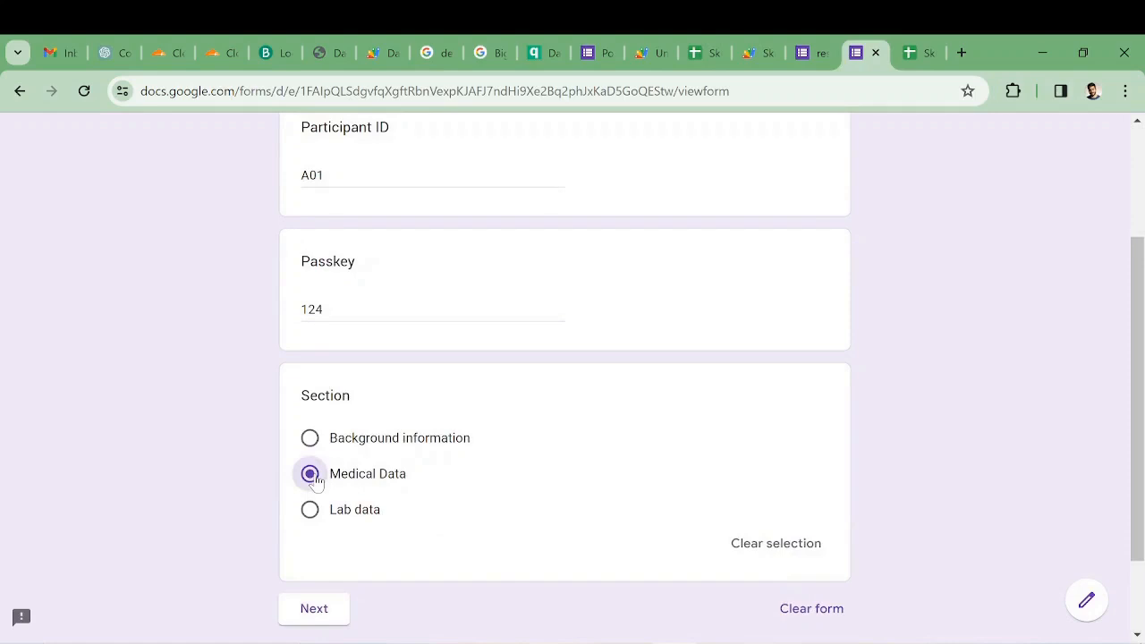
pyautogui.click(323, 609)
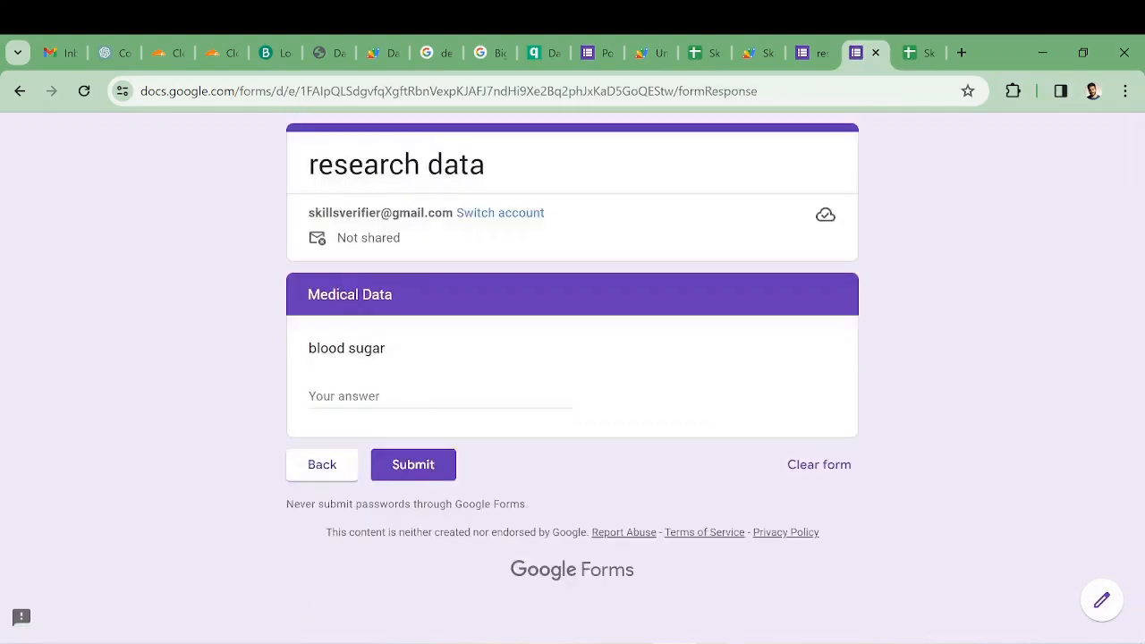
# - Enter 10.0 as the blood sugar in the Medical Data section and submit the response
pyautogui.click(311, 397)
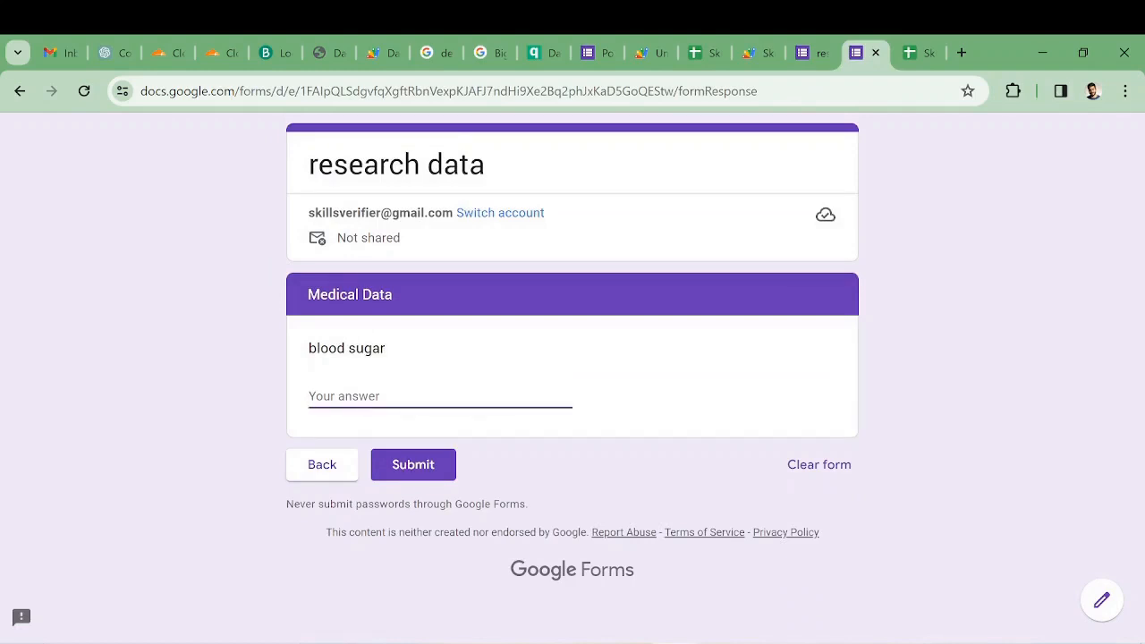
pyautogui.write('10')
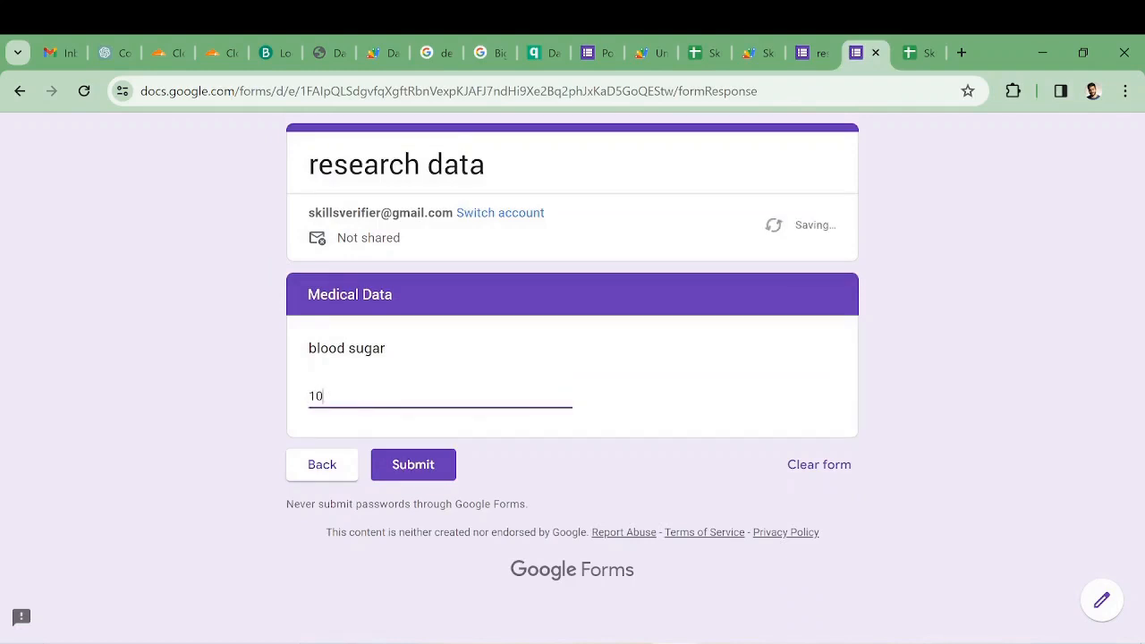
pyautogui.write('.0')
pyautogui.click(434, 465)
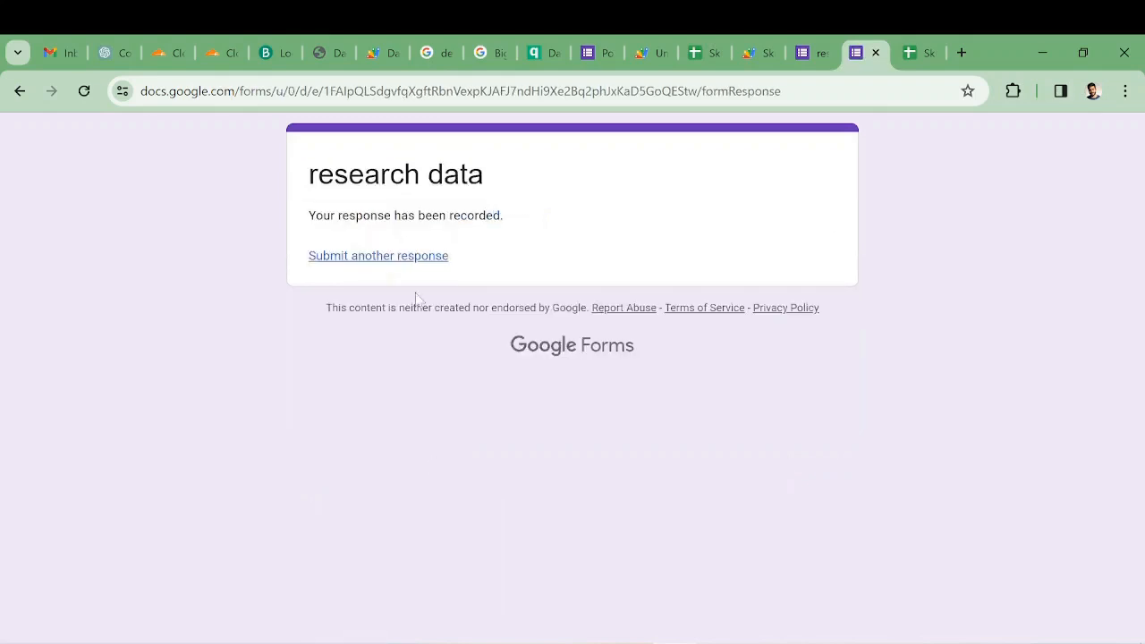
# - Start another response to the research data form and open the Participant ID answer for entry
pyautogui.click(410, 260)
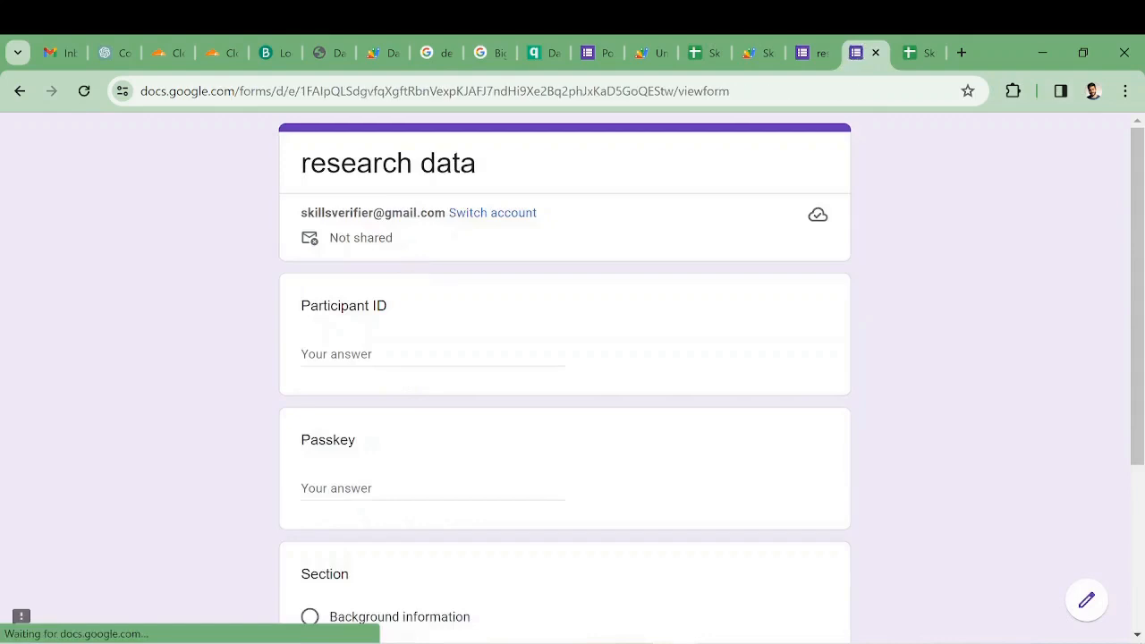
pyautogui.scroll(-2, 407, 389)
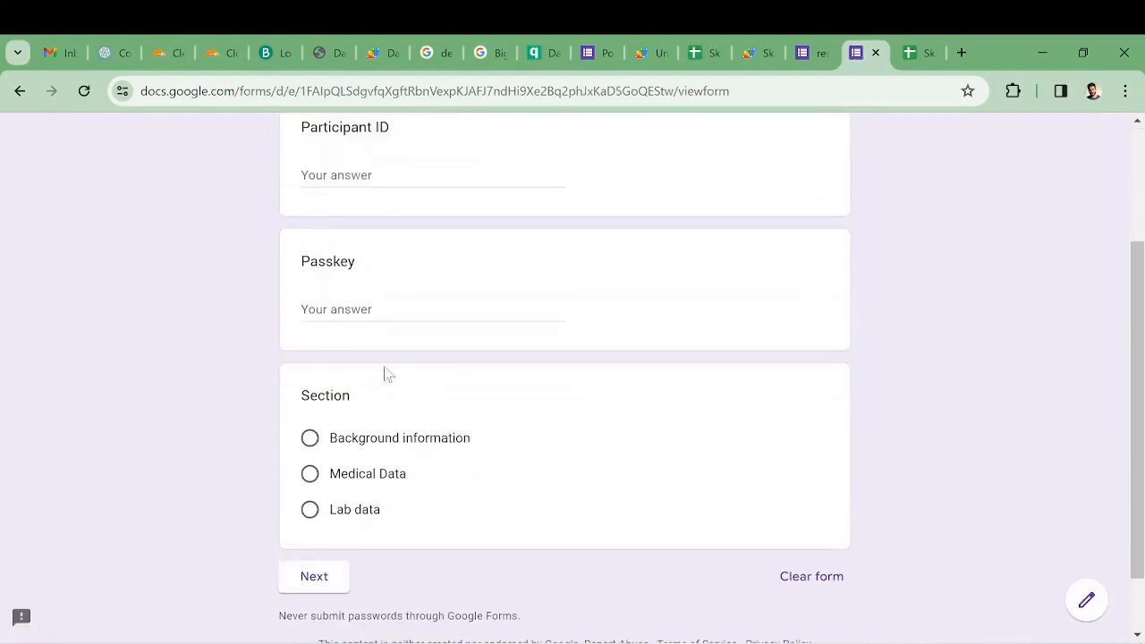
pyautogui.click(379, 188)
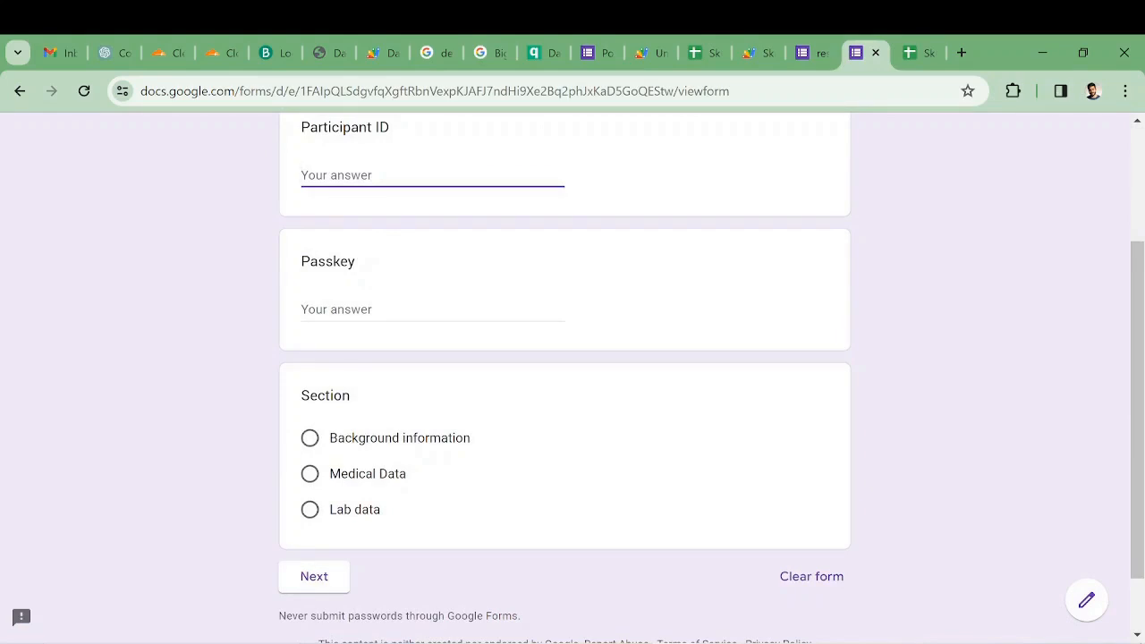
# - Switch to the SkiVEMS(Merge_rows) spreadsheet in Google Sheets and undo the edit to header cell A1
pyautogui.hotkey('ctrl', 'Tab')
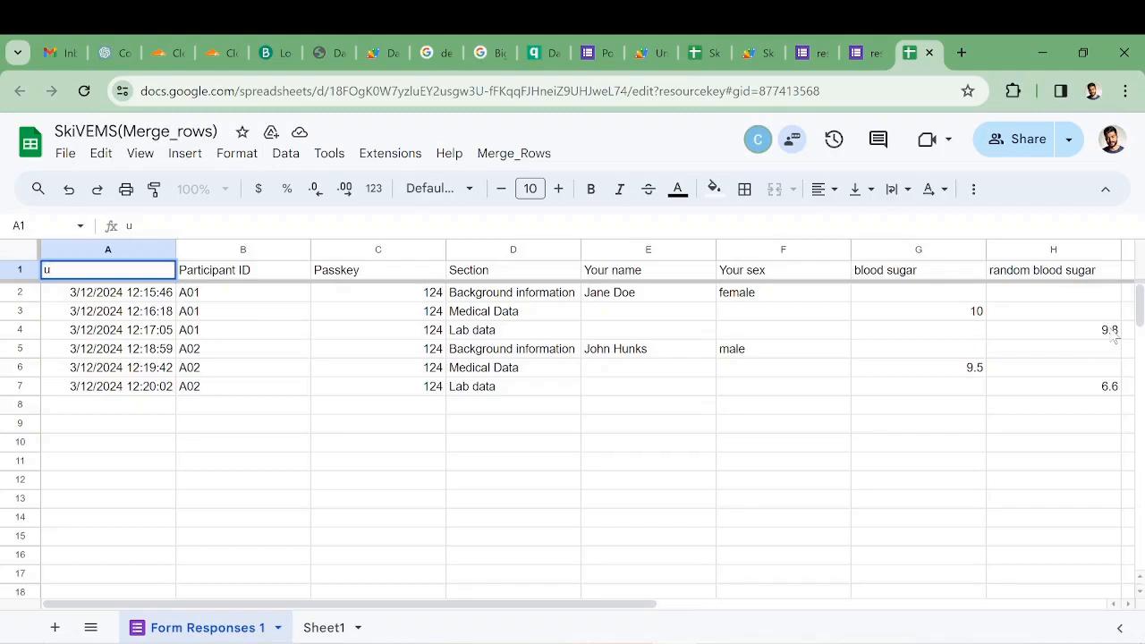
pyautogui.click(246, 377)
pyautogui.hotkey('ctrl', 'z')
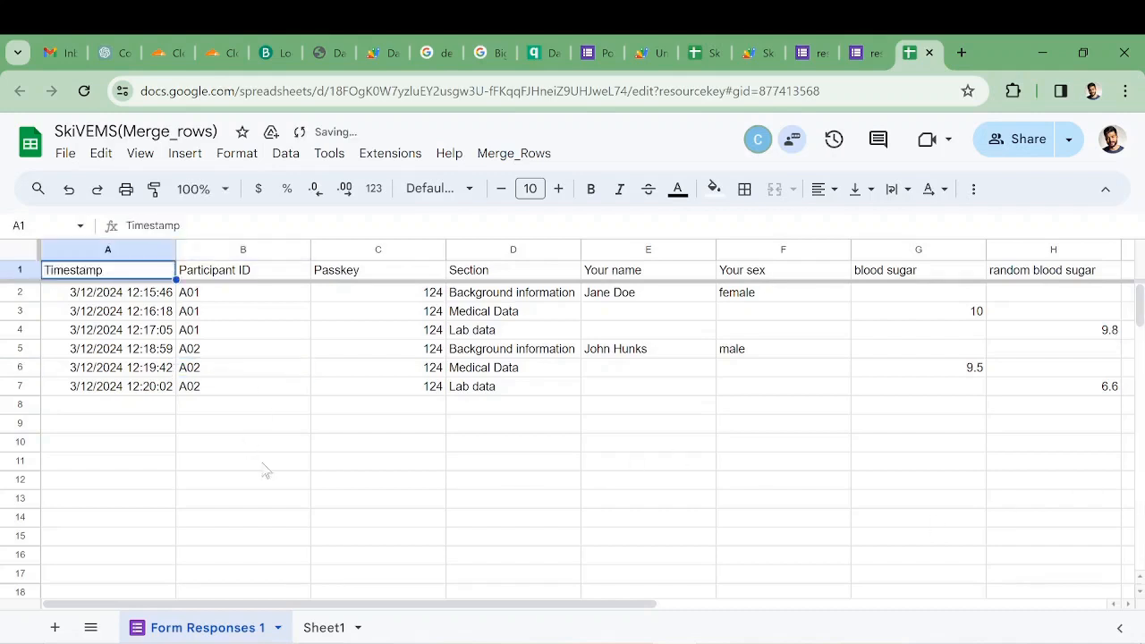
# - Run the Merge Rows with Same ID script, start its authorization and choose the Google account to continue with
pyautogui.click(270, 408)
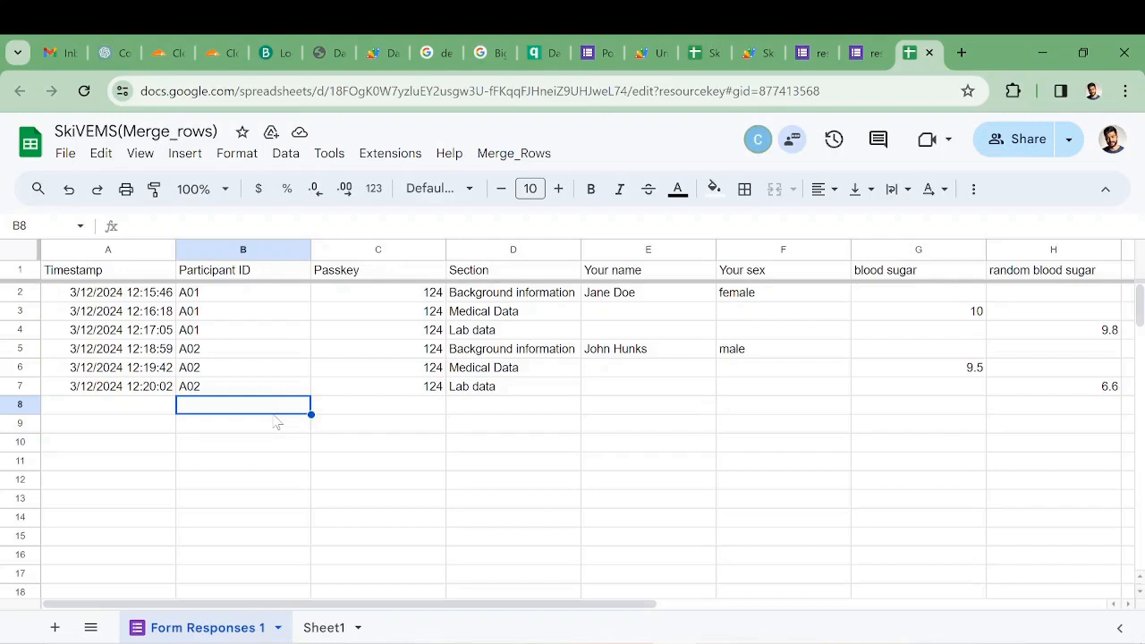
pyautogui.click(516, 157)
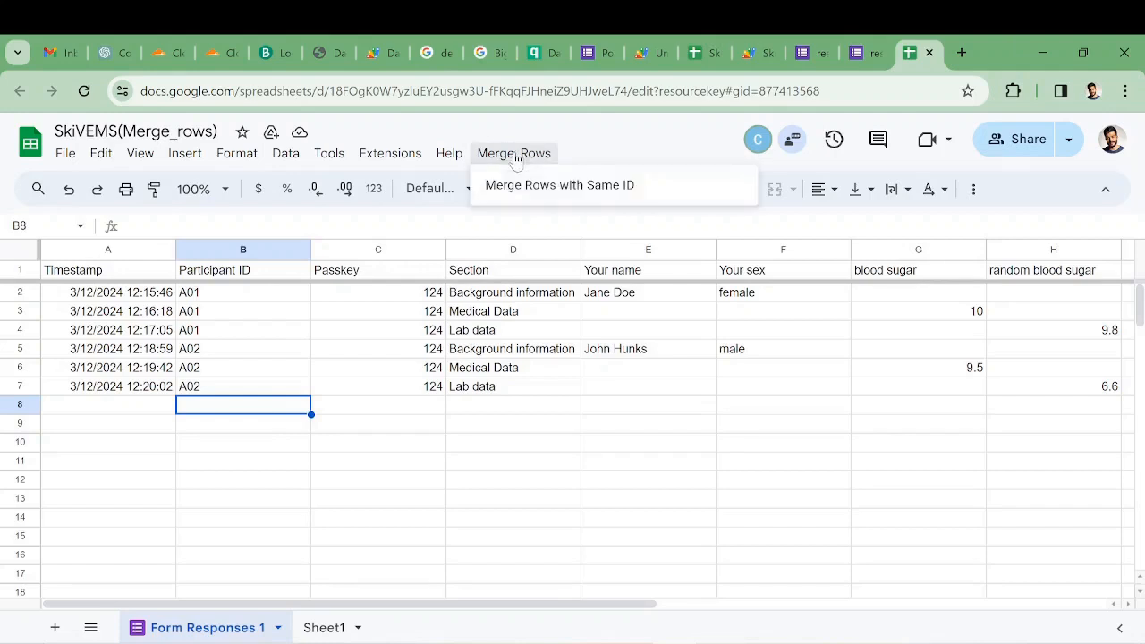
pyautogui.click(556, 188)
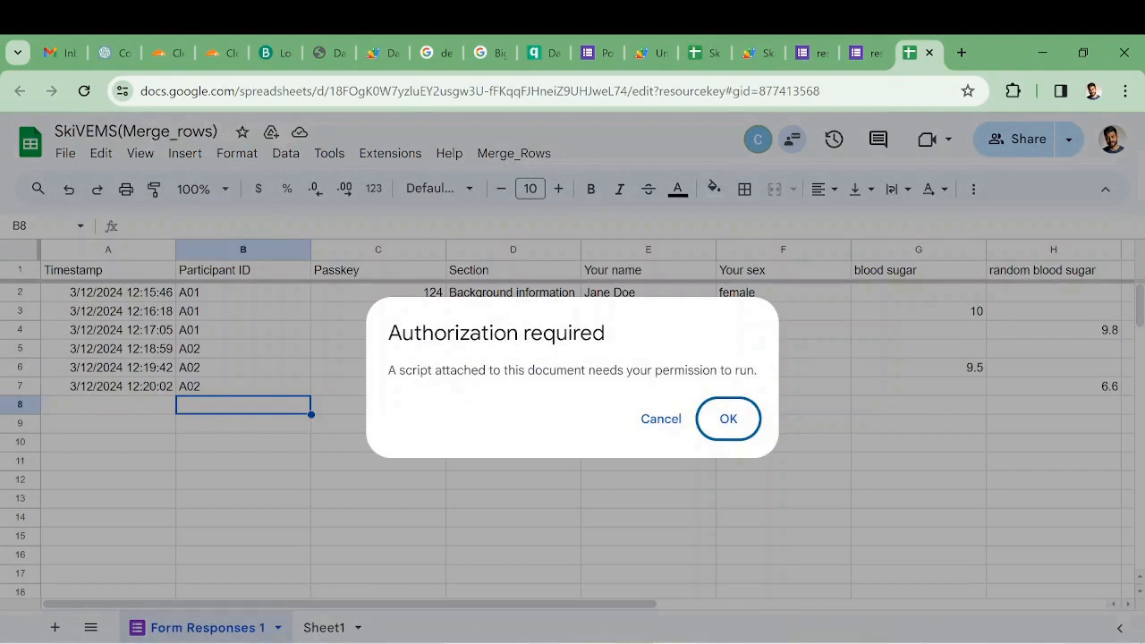
pyautogui.click(729, 419)
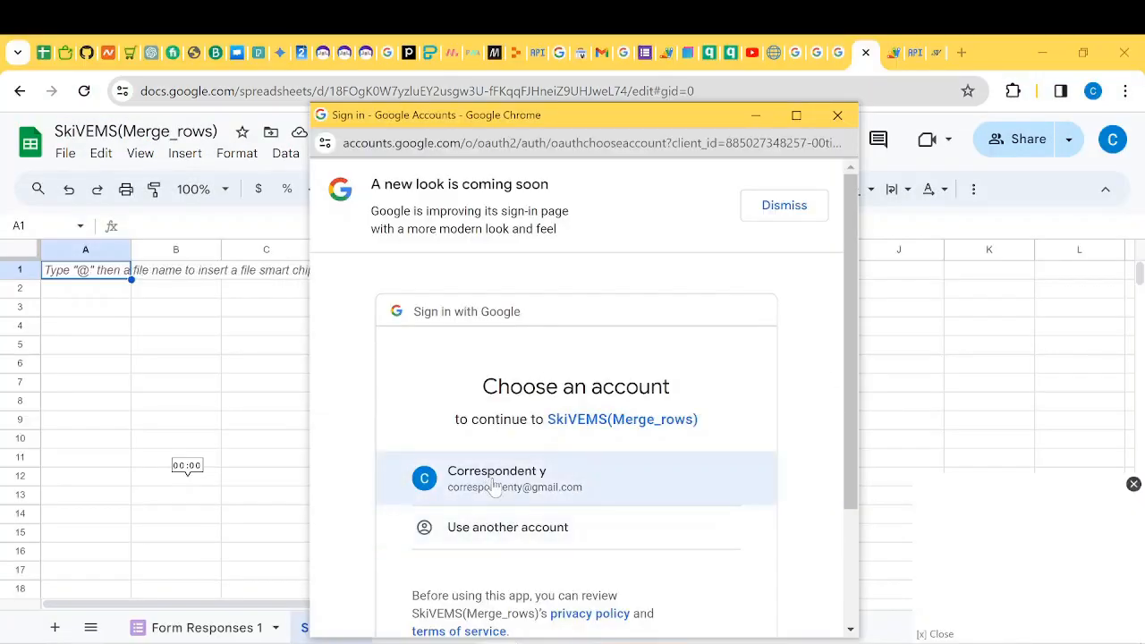
pyautogui.click(795, 115)
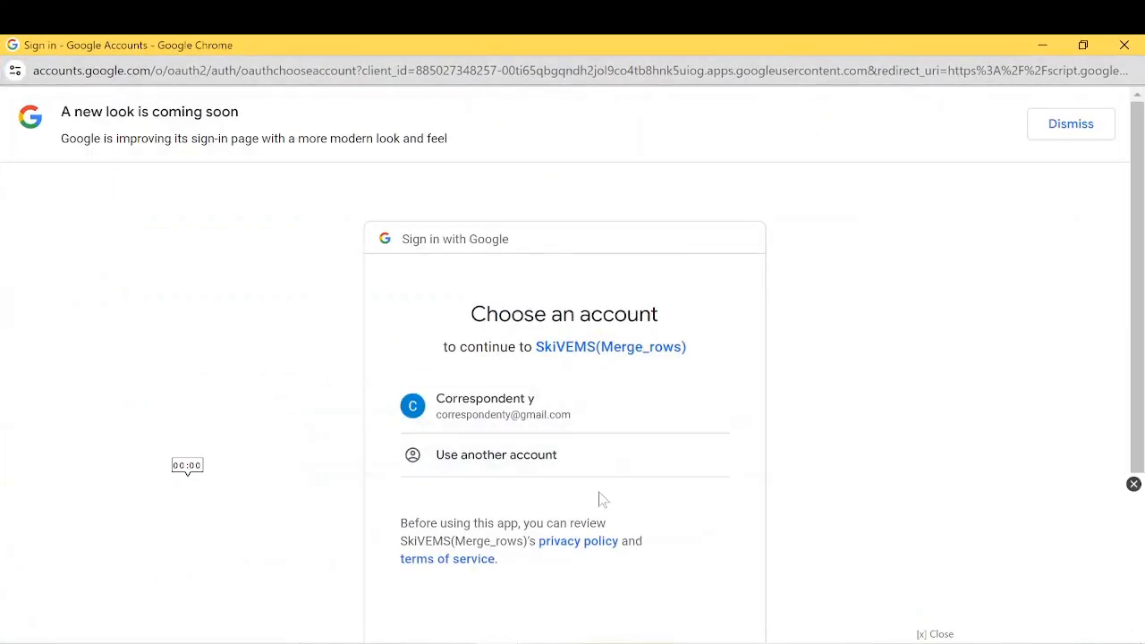
pyautogui.click(542, 423)
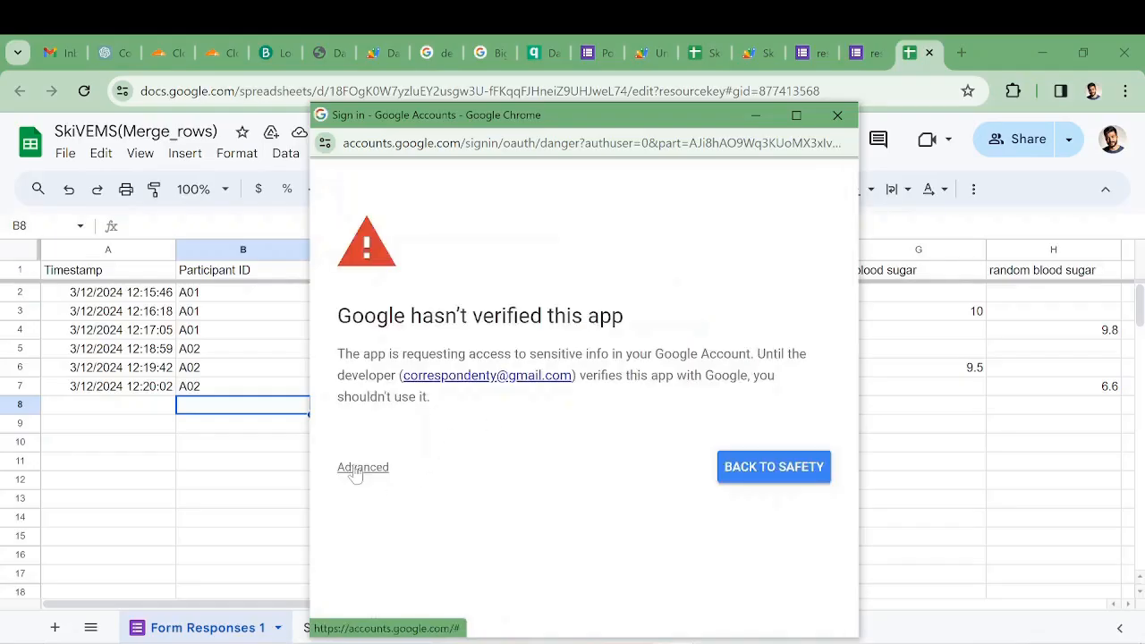
# - Proceed past the unverified-app warning to SkiVEMS(Merge_rows) and allow it access to the account's Google Sheets spreadsheets
pyautogui.click(356, 469)
pyautogui.scroll(-1, 512, 416)
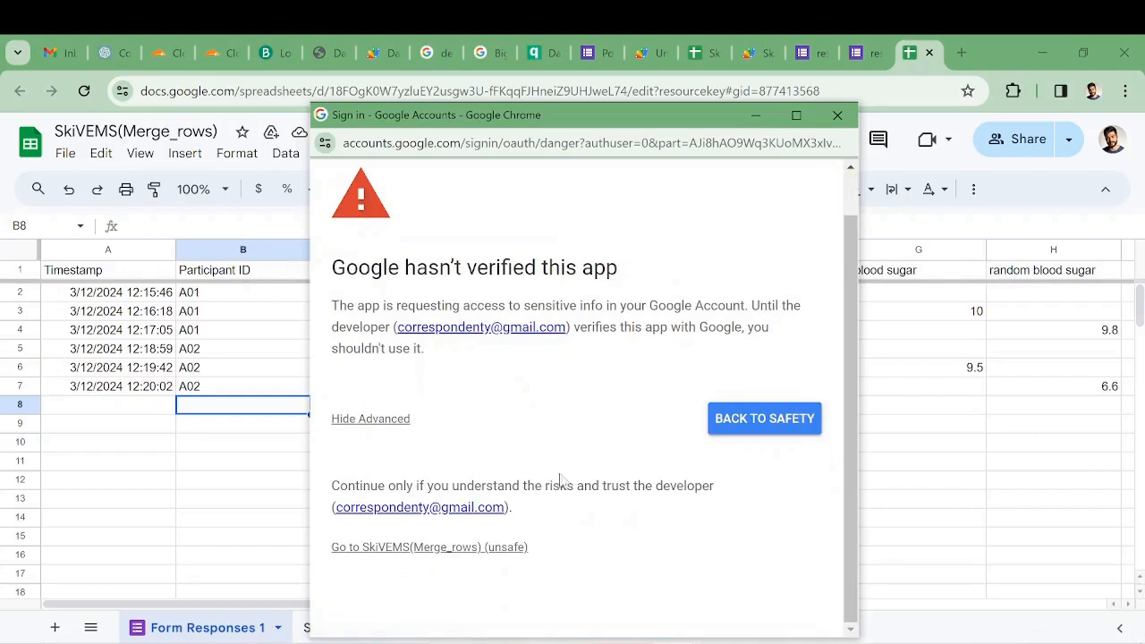
pyautogui.click(387, 549)
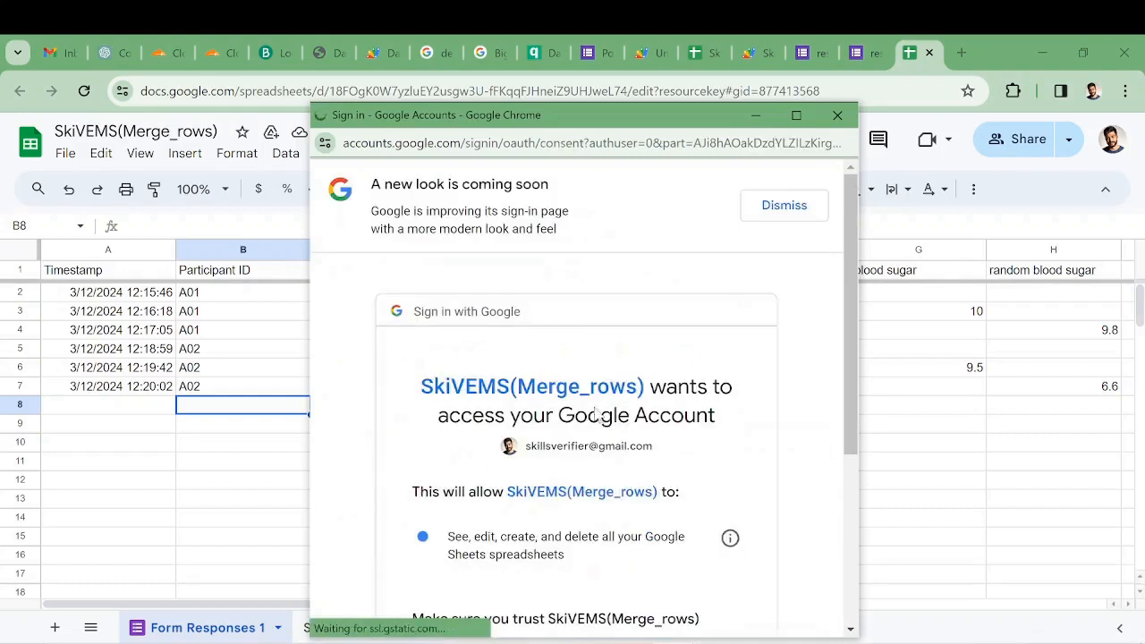
pyautogui.scroll(-2, 725, 378)
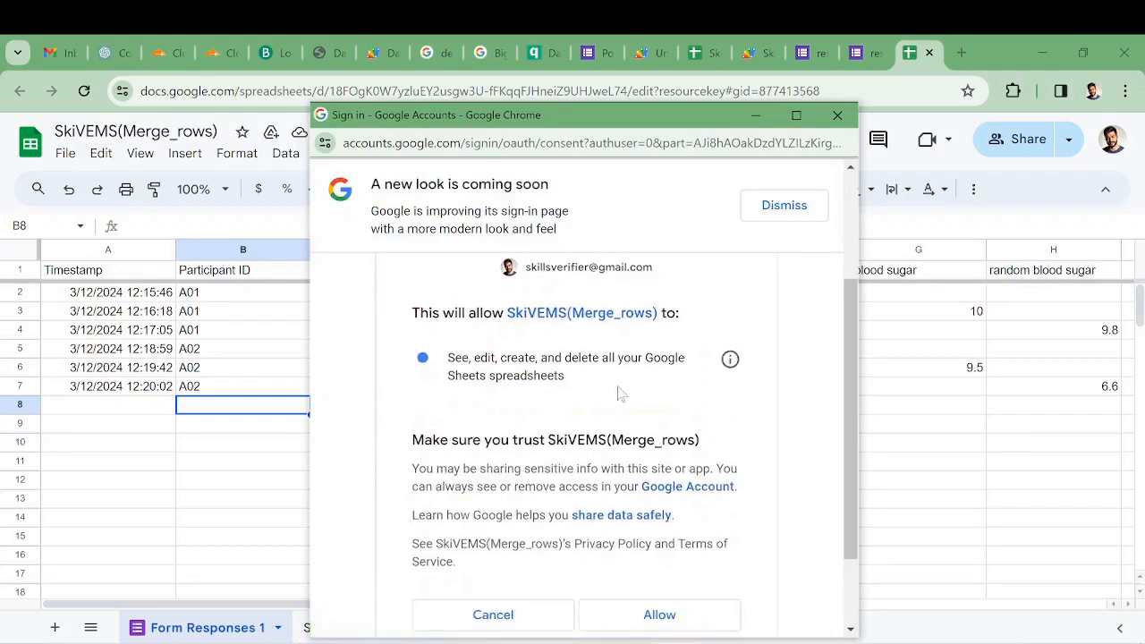
pyautogui.scroll(-2, 627, 394)
pyautogui.click(658, 510)
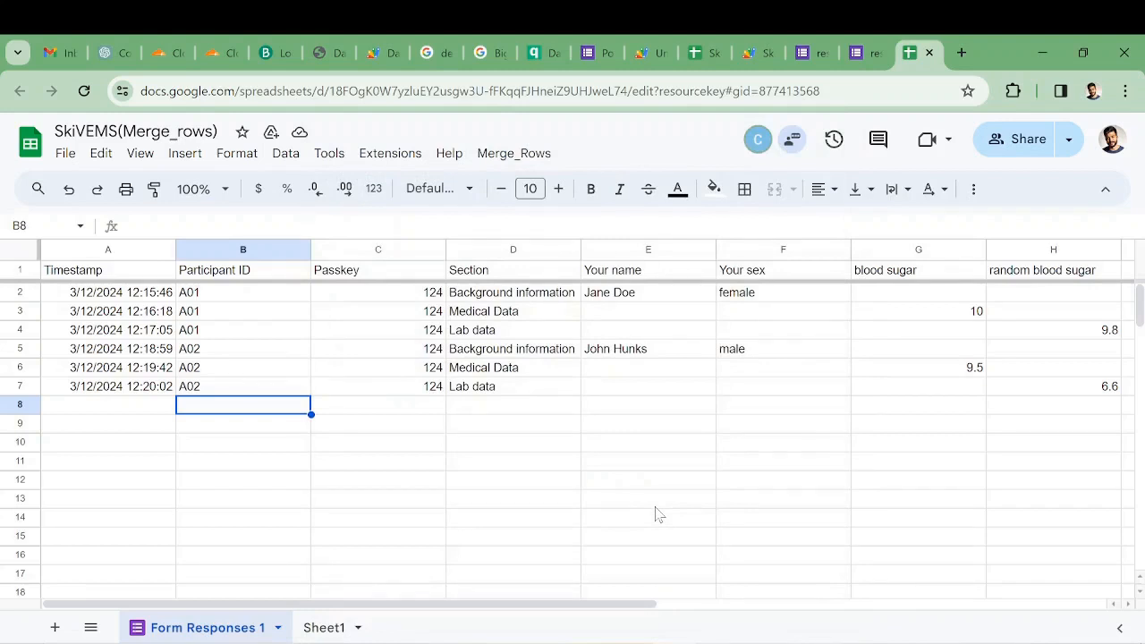
# - Merge the form response rows with the same ID using Participant ID as the column name, and accept overwriting the spreadsheet data
pyautogui.click(512, 154)
pyautogui.click(566, 186)
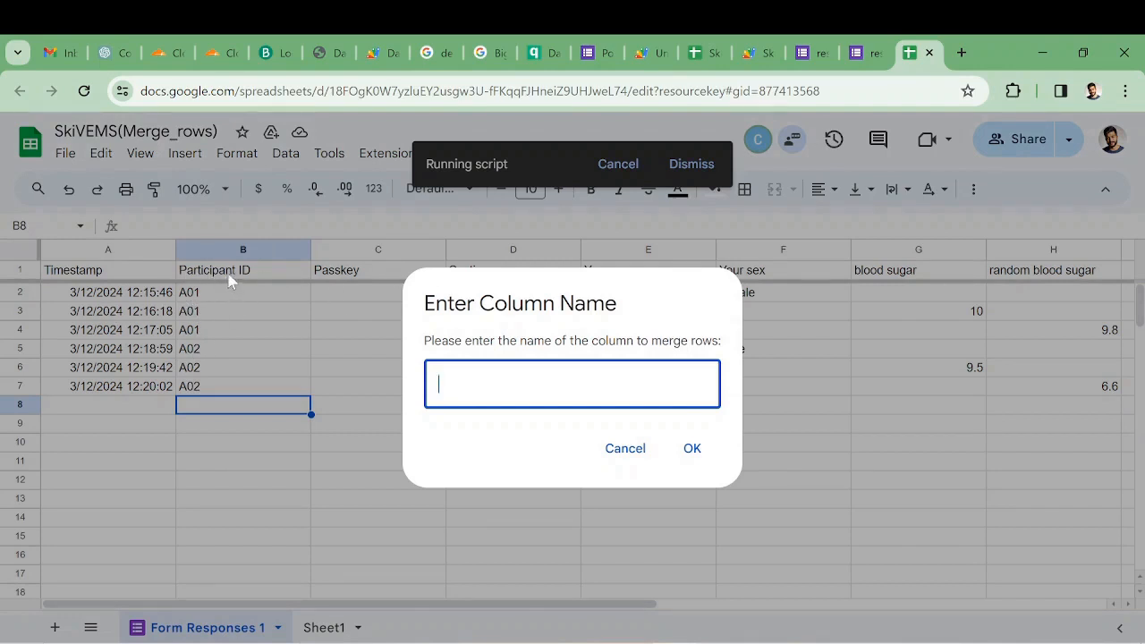
pyautogui.write('pA')
pyautogui.press('BackSpace')
pyautogui.press('BackSpace')
pyautogui.write('Participant ID')
pyautogui.click(690, 451)
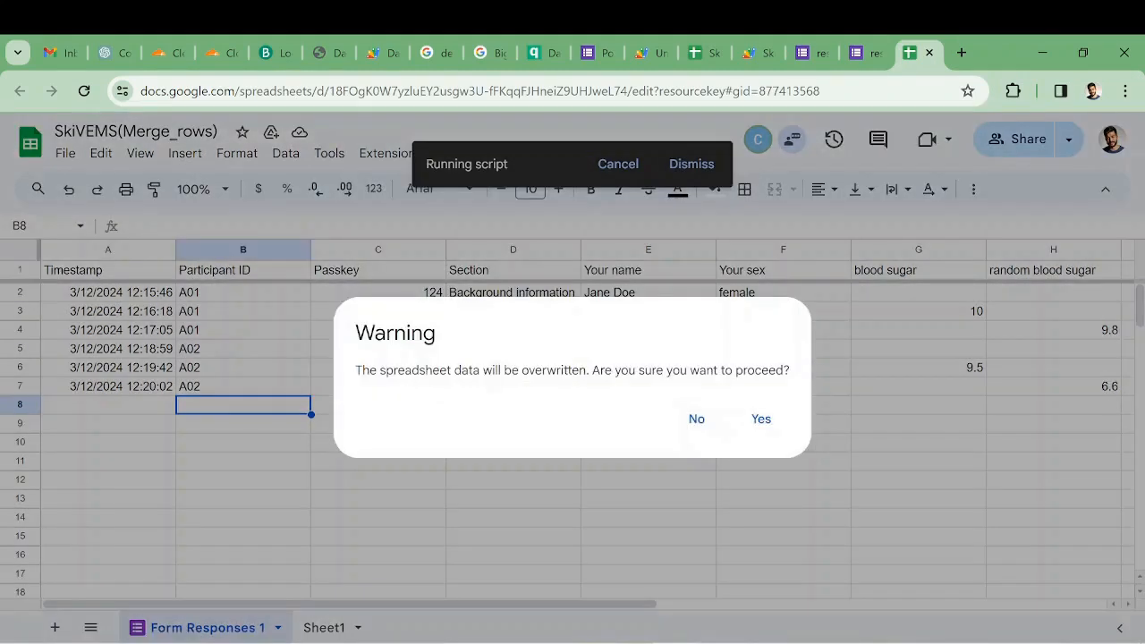
pyautogui.click(761, 419)
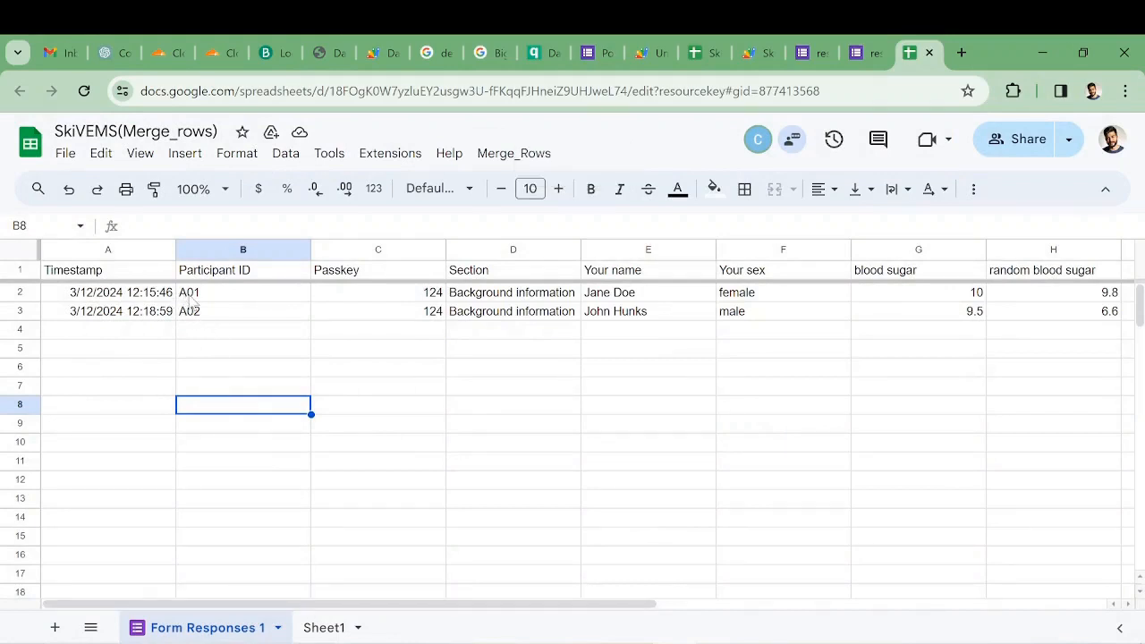
pyautogui.moveTo(293, 606); pyautogui.dragTo(463, 605)
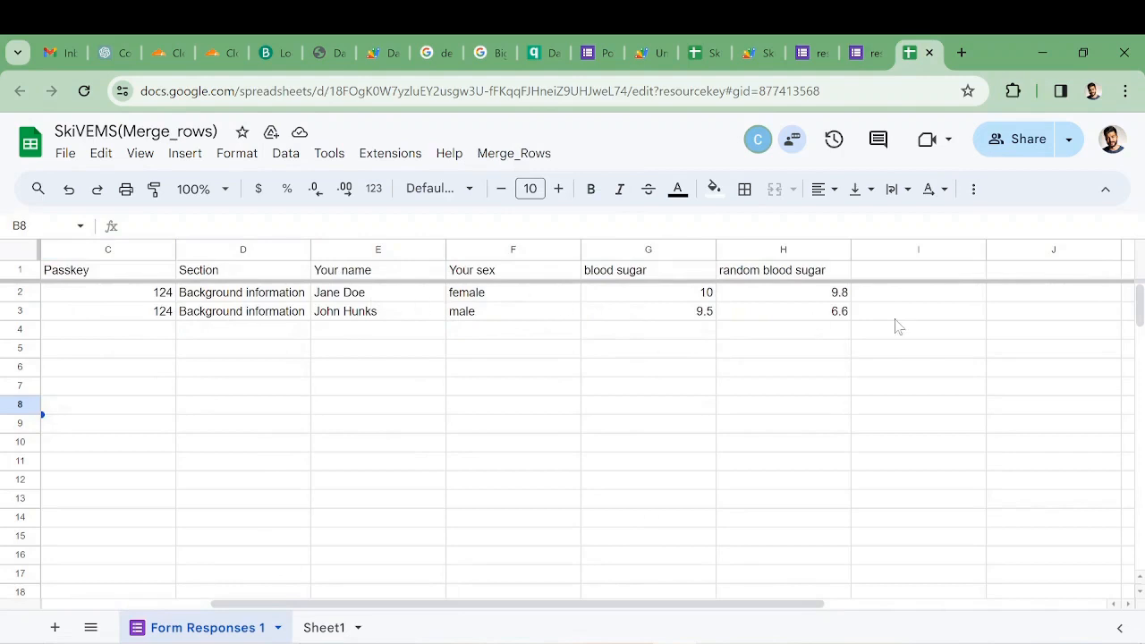
pyautogui.moveTo(414, 601); pyautogui.dragTo(292, 606)
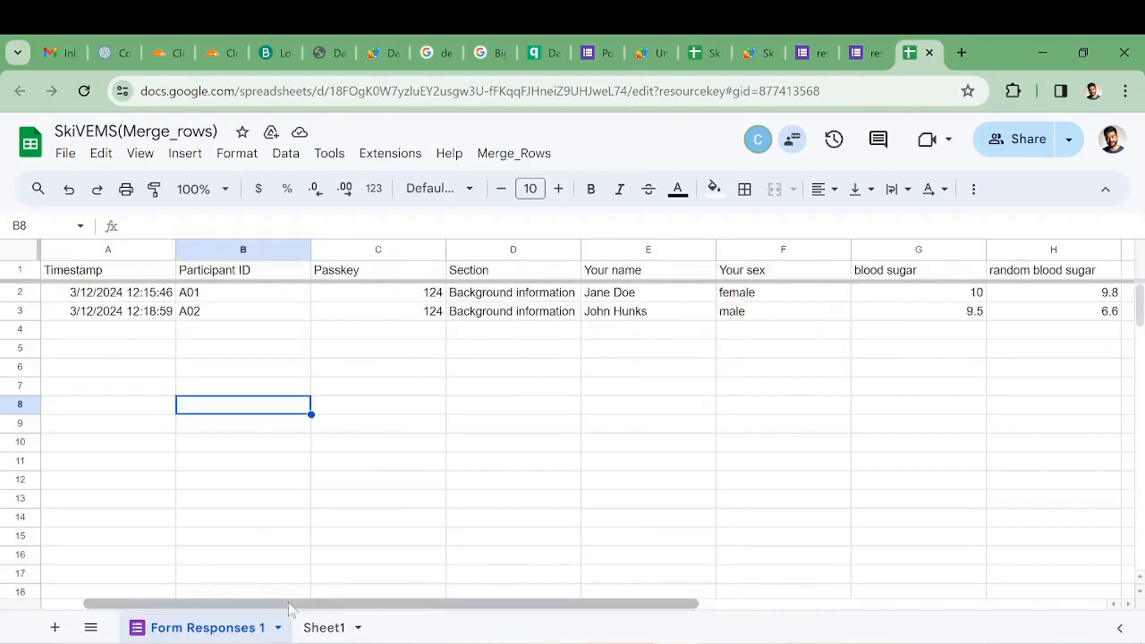